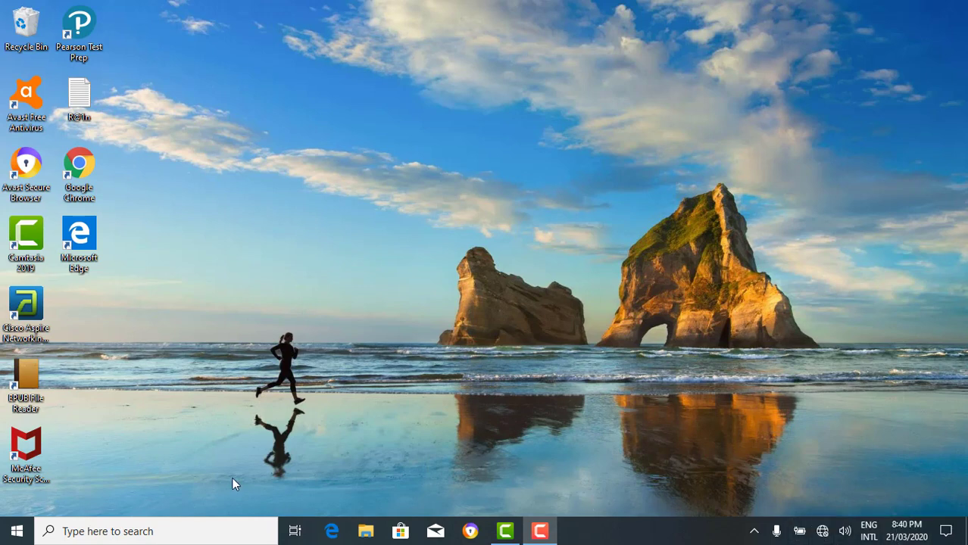
Step: Browse the alphabetical list of installed apps in Start, from 3D Viewer through the apps under W
click(17, 531)
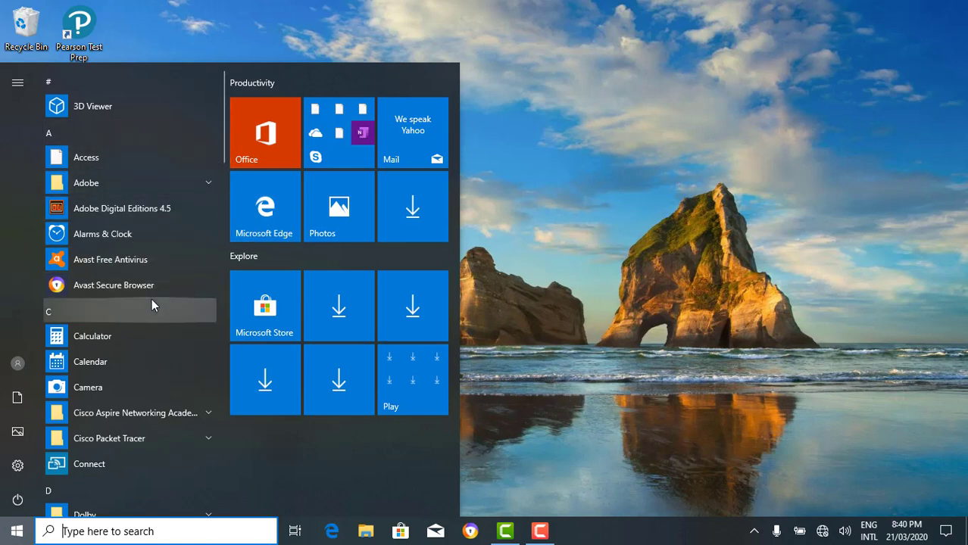
key(Down)
key(Down)
key(Down)
key(Down)
key(Down)
key(Down)
key(Down)
key(Down)
key(Down)
key(Down)
key(Down)
key(Down)
key(Down)
key(Down)
key(Down)
key(Down)
key(Down)
key(Down)
key(Down)
key(Down)
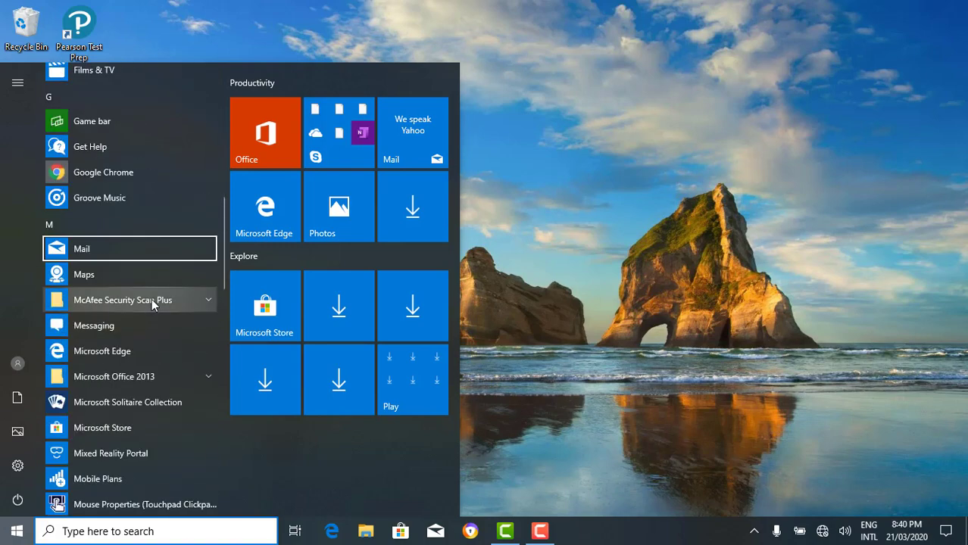
key(Down)
key(Down)
key(Down)
key(Down)
key(Down)
key(Down)
key(Down)
key(Down)
key(Down)
key(Down)
key(Down)
key(Down)
key(Down)
key(Down)
key(Down)
key(Down)
key(Down)
key(Down)
key(Down)
key(Down)
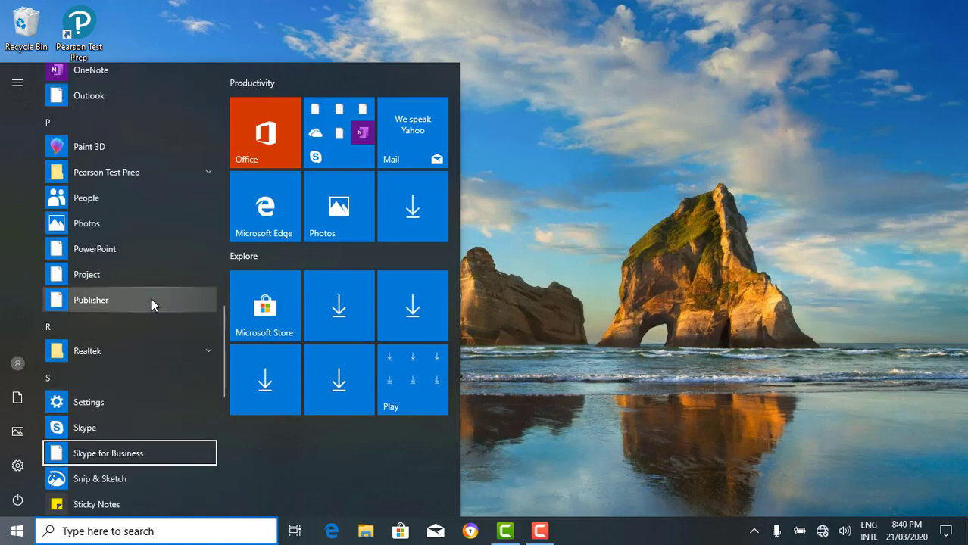
key(Down)
key(Down)
key(Down)
key(Down)
key(Down)
key(Down)
key(Down)
key(Down)
key(Down)
key(Down)
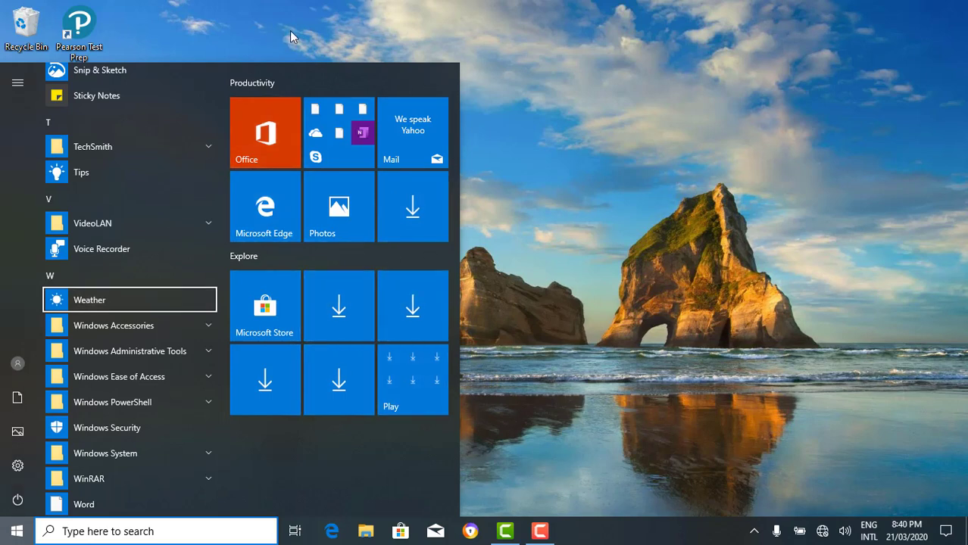
Step: View the Start power options Sleep, Shut down and Restart without choosing one, and return to the desktop
mouse_move(4, 428)
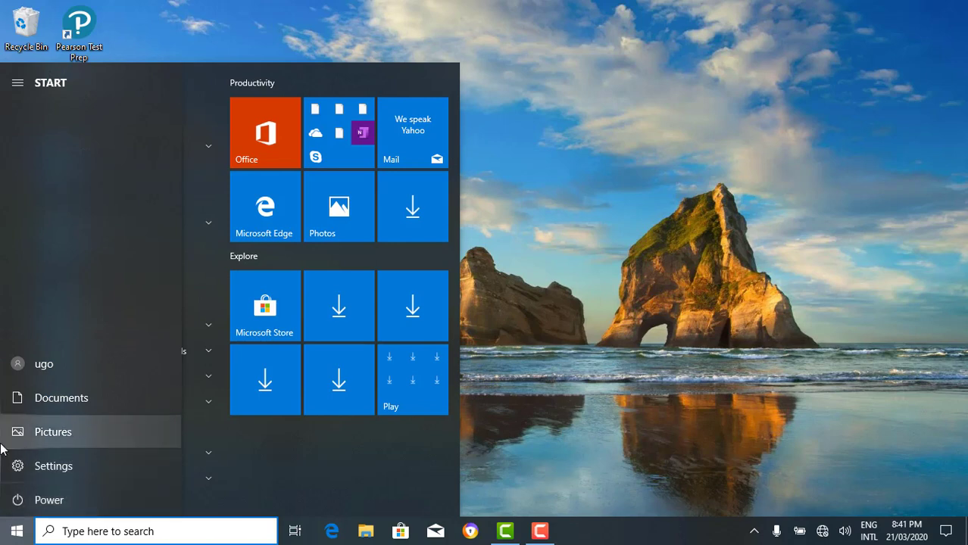
click(19, 501)
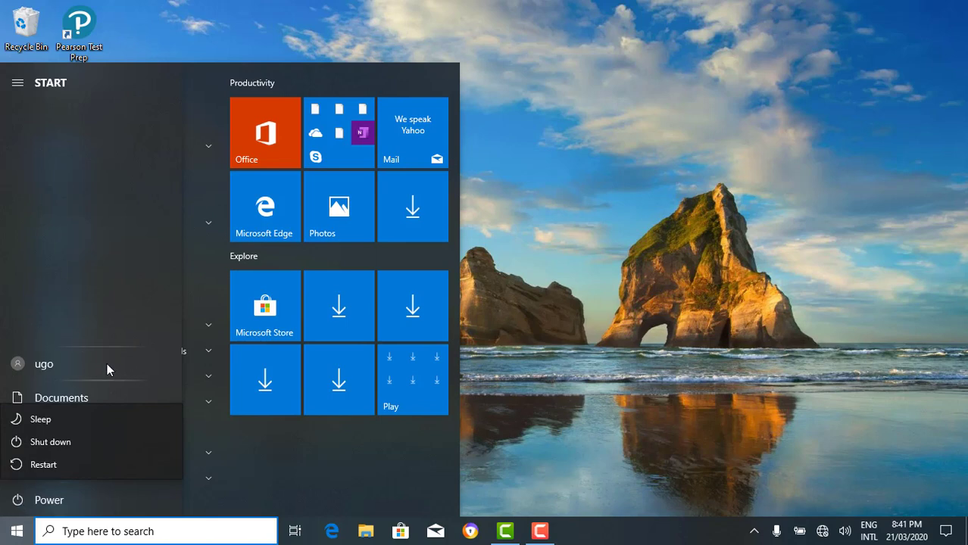
click(94, 264)
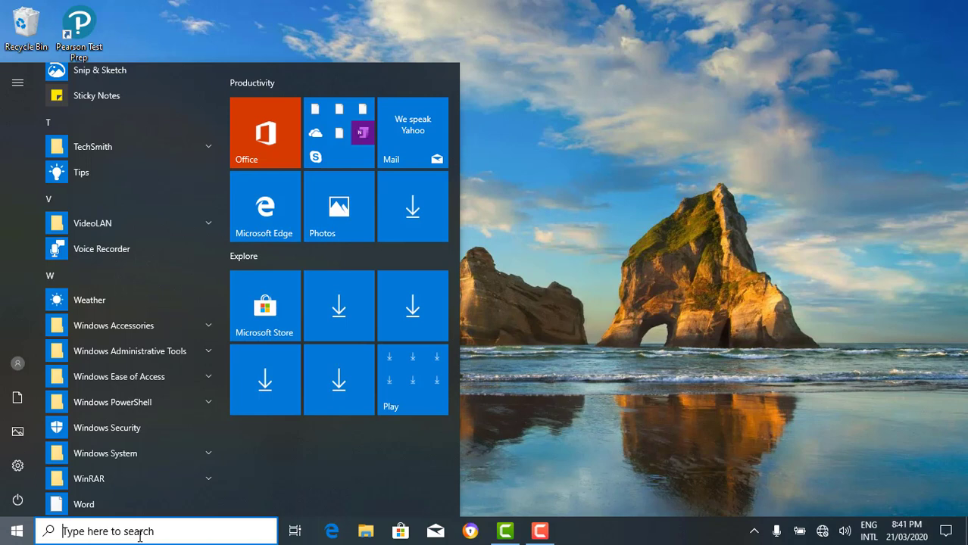
click(599, 479)
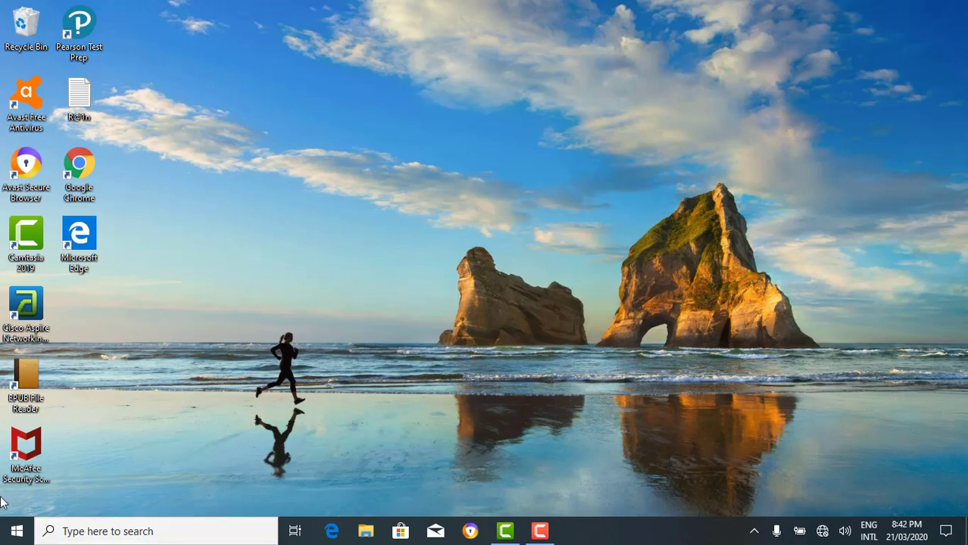
Step: View the top apps offered by Windows Search and return to the desktop
click(72, 537)
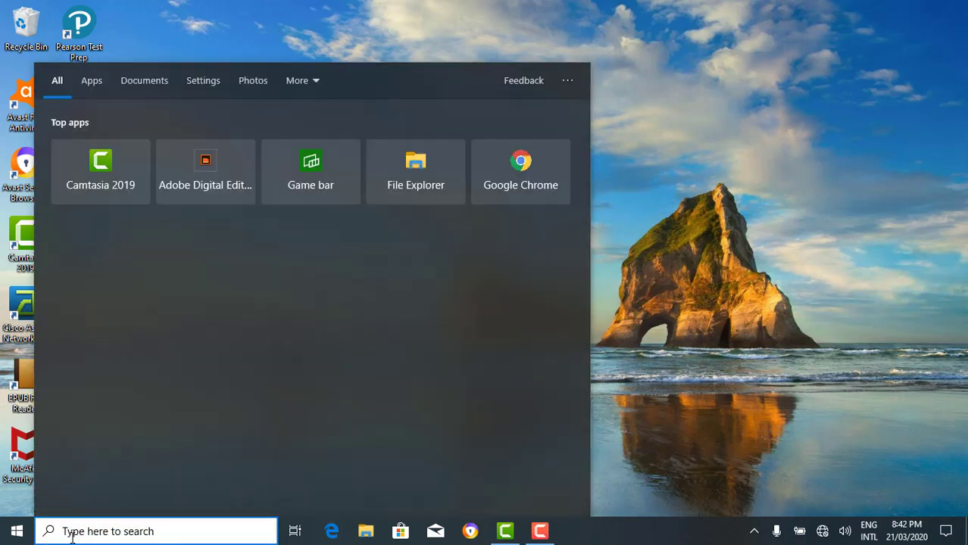
click(708, 386)
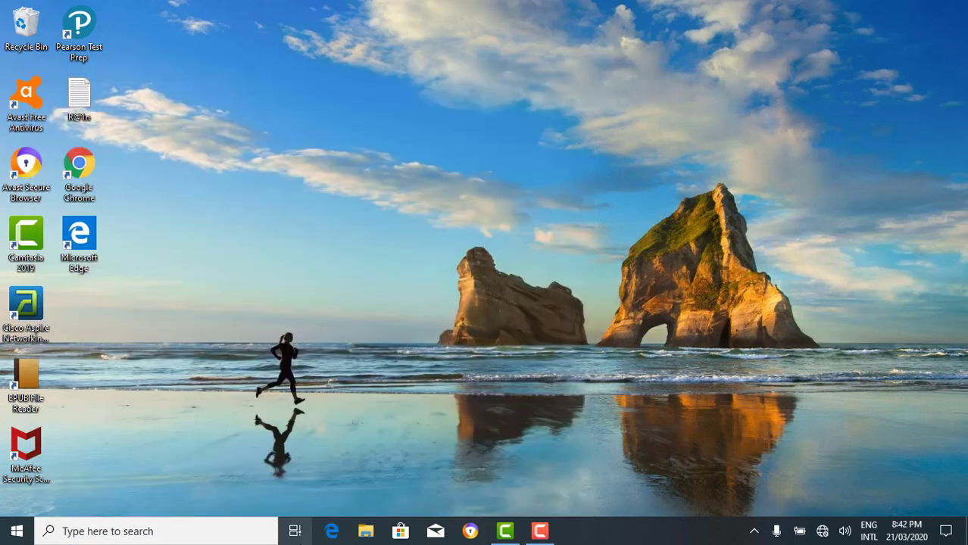
Step: Show all open windows in Task View, move the selection between the two Camtasia windows, and return to the desktop
click(296, 531)
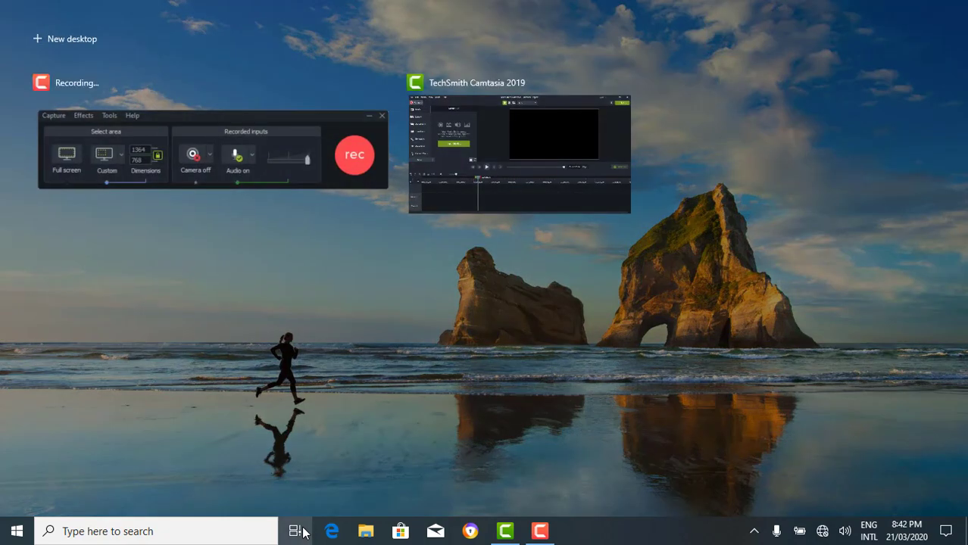
key(Tab)
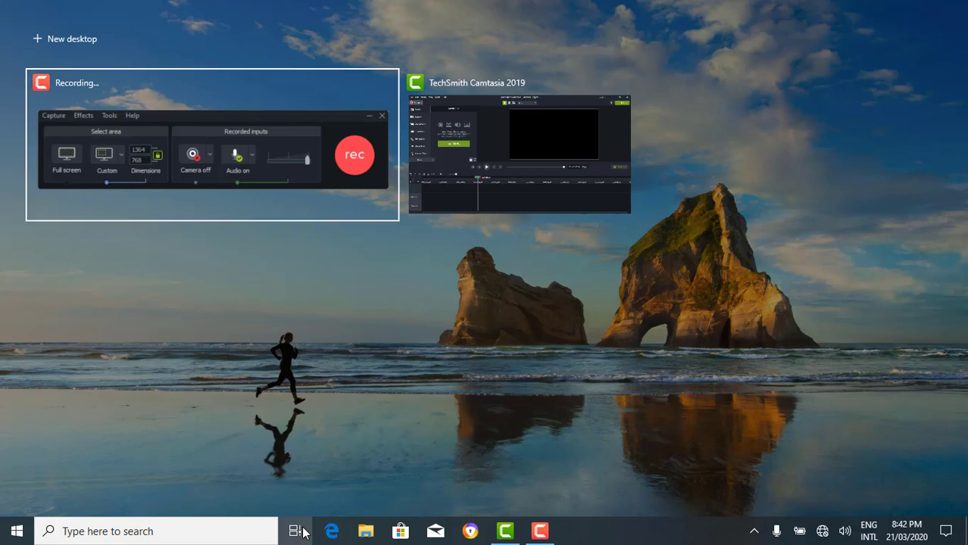
key(Right)
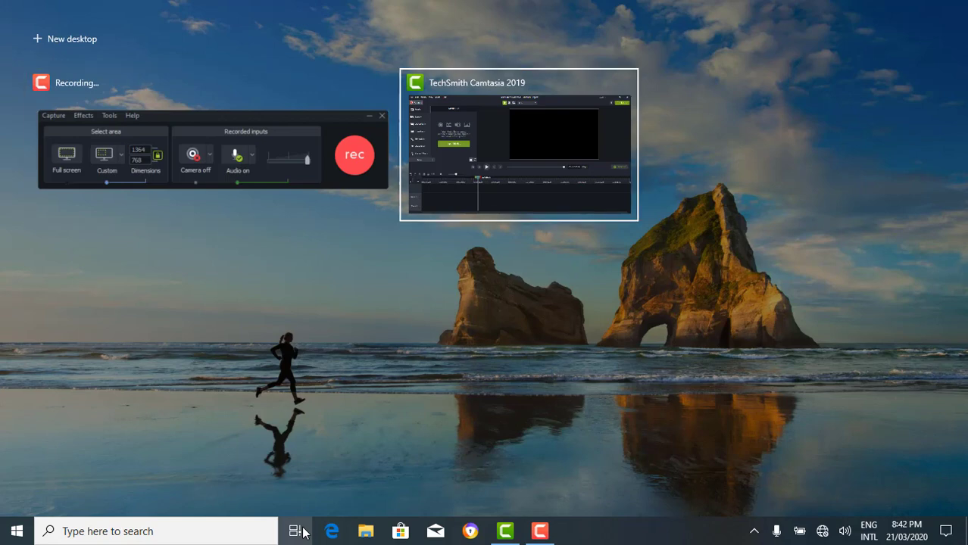
key(Left)
key(Right)
click(440, 459)
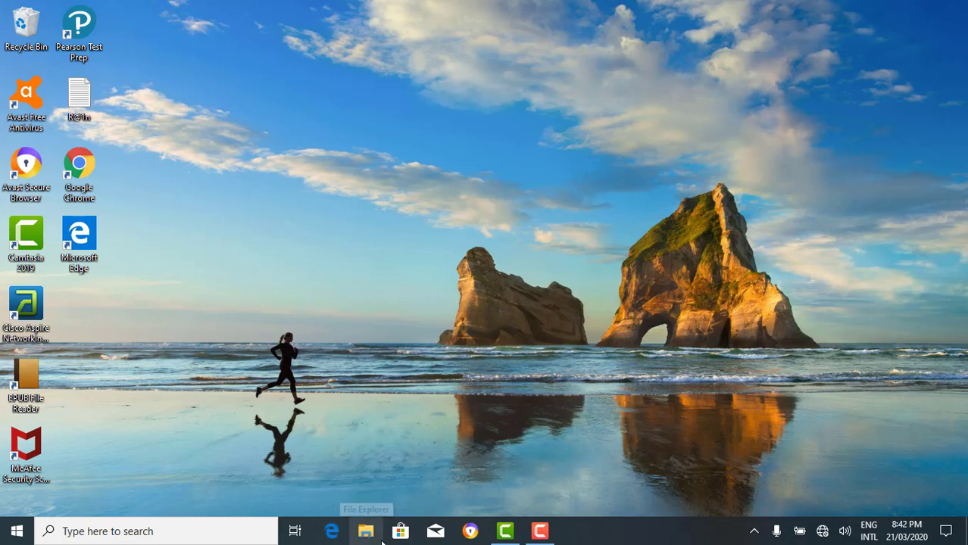
mouse_move(503, 533)
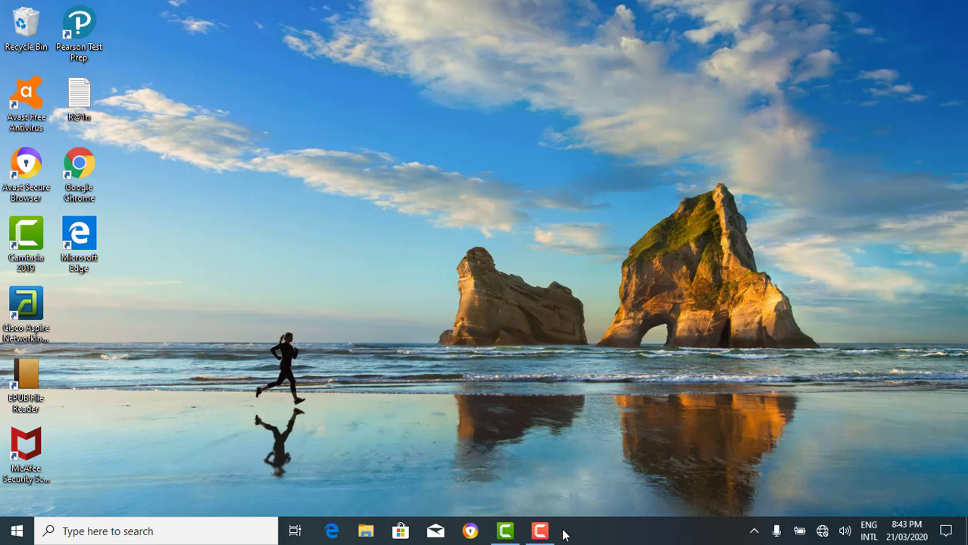
mouse_move(539, 531)
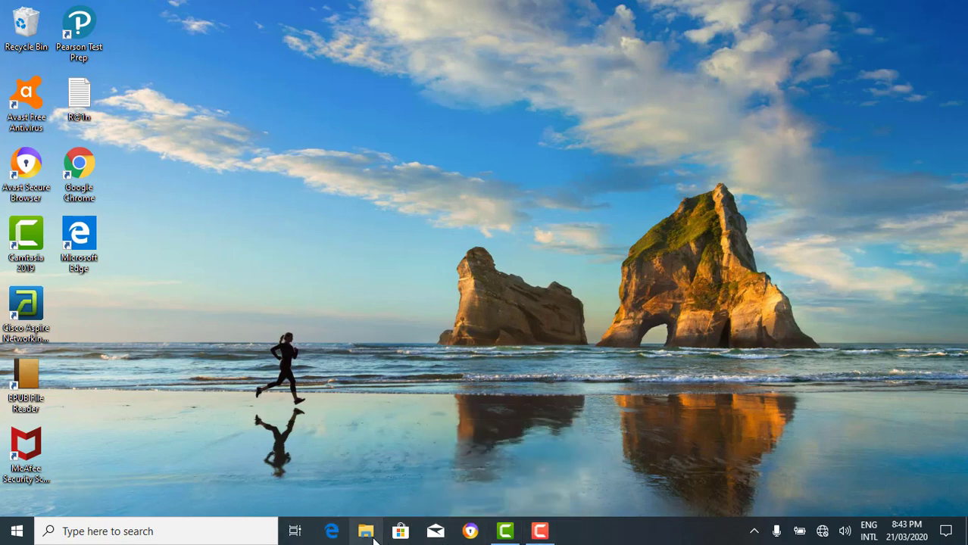
Step: Find Google Chrome in the Start app list, pin it to the taskbar, and close Start
click(15, 532)
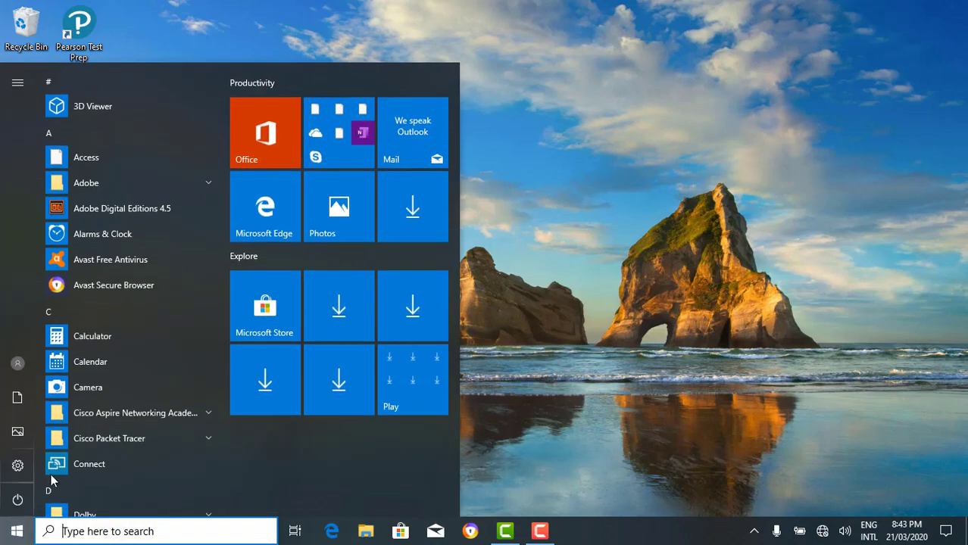
key(Down)
key(Down)
key(Down)
key(Down)
key(Down)
key(Down)
key(Down)
key(Down)
key(Down)
key(Down)
key(Down)
key(Down)
key(Down)
key(Down)
key(Down)
key(Down)
key(Down)
key(Down)
key(Down)
key(Down)
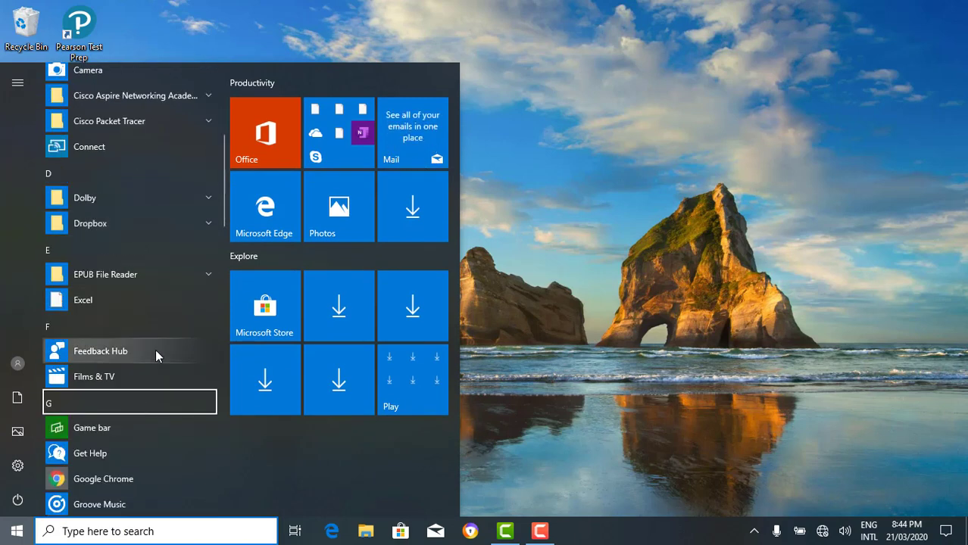
key(Down)
key(Down)
key(Down)
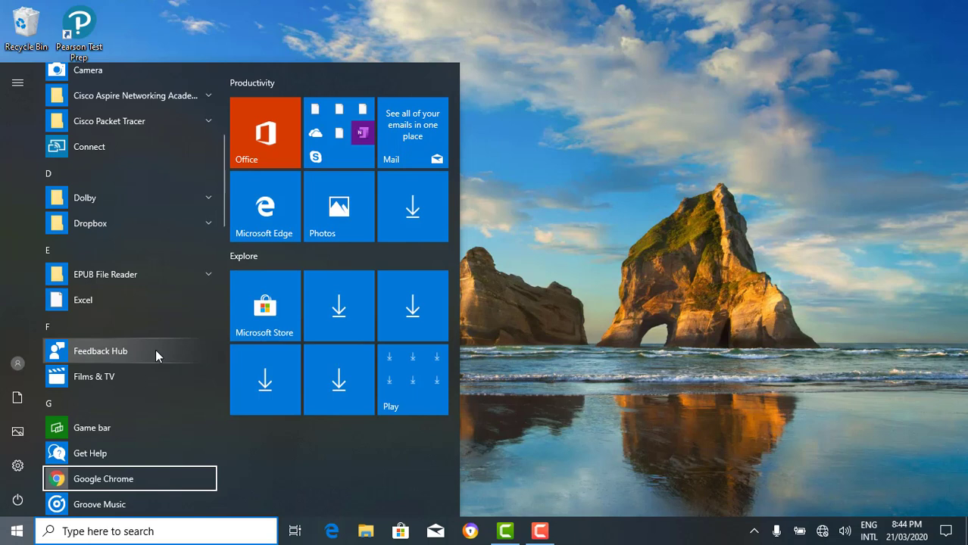
right_click(137, 465)
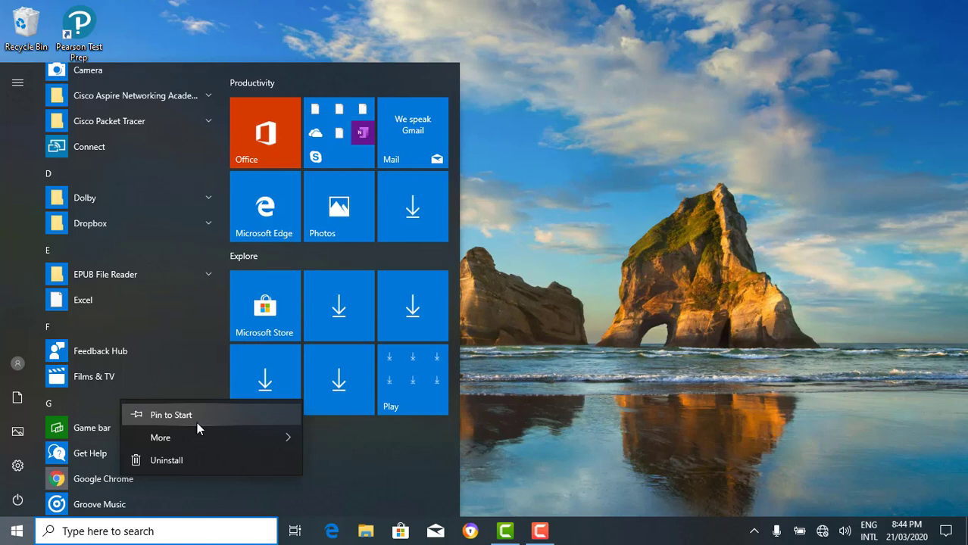
mouse_move(215, 435)
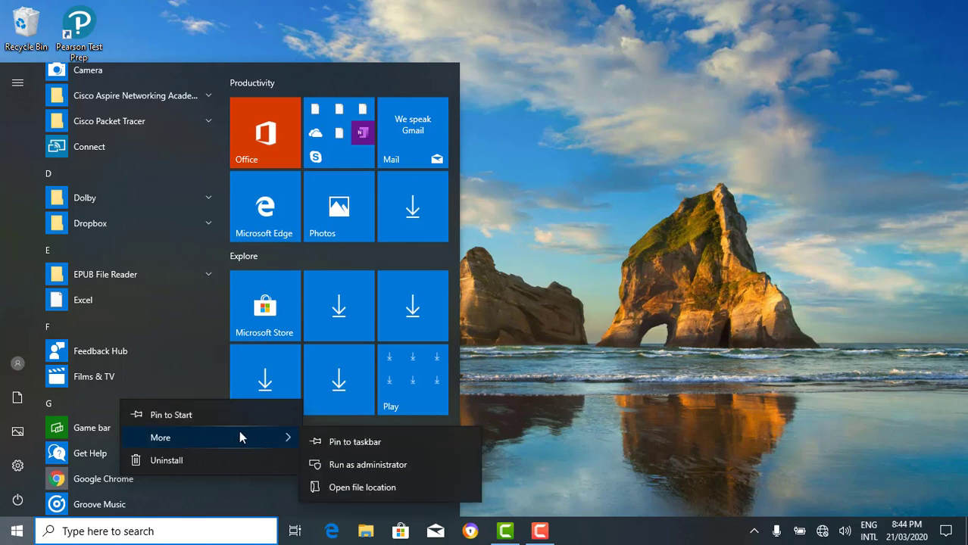
click(340, 443)
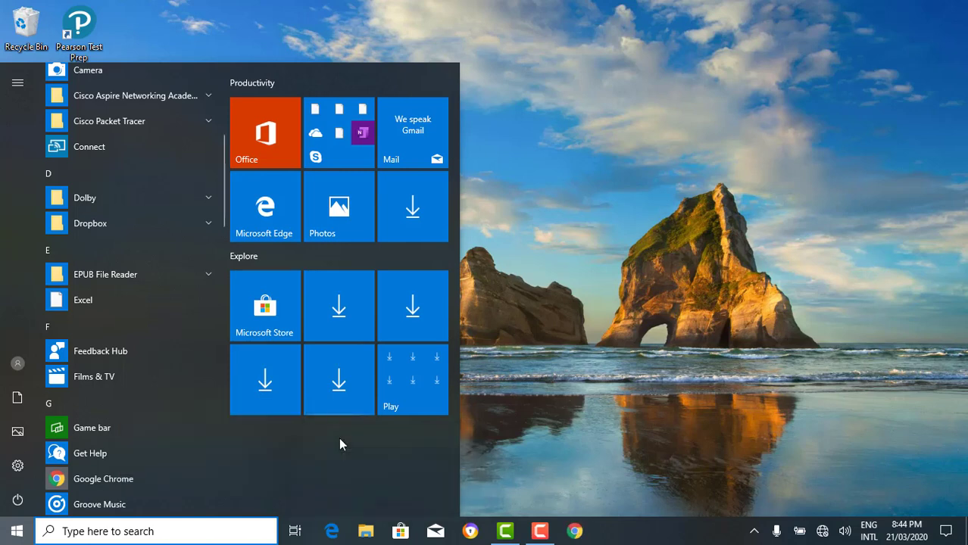
key(Escape)
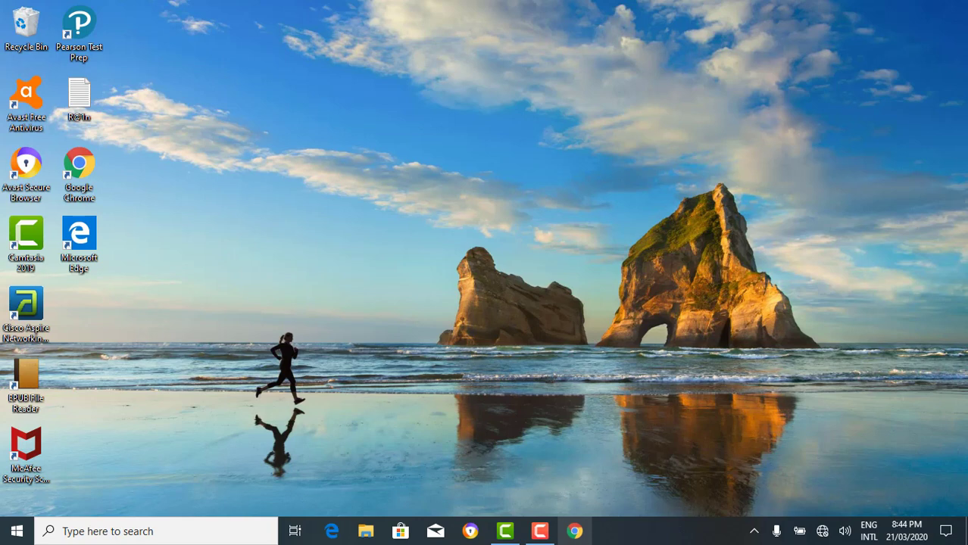
Step: Unpin Google Chrome from the taskbar
right_click(571, 534)
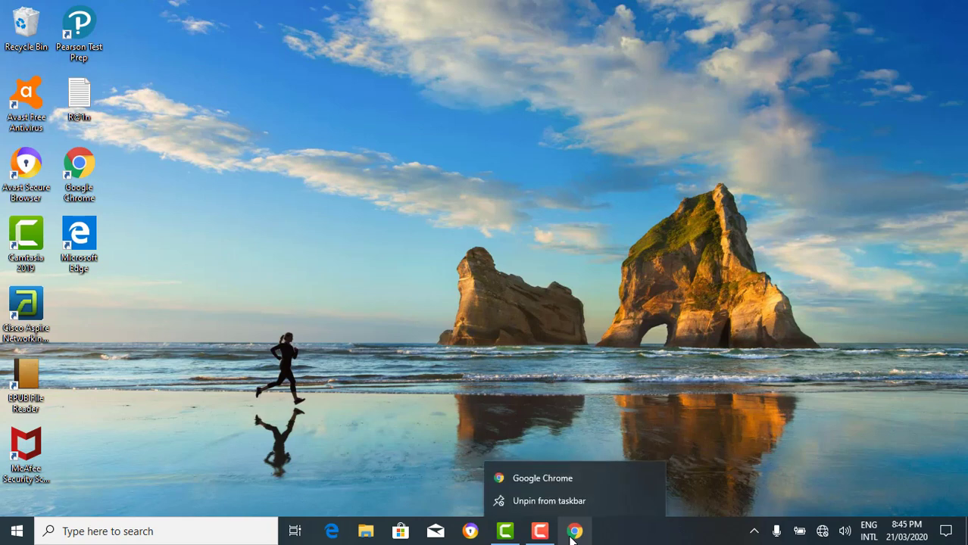
click(549, 502)
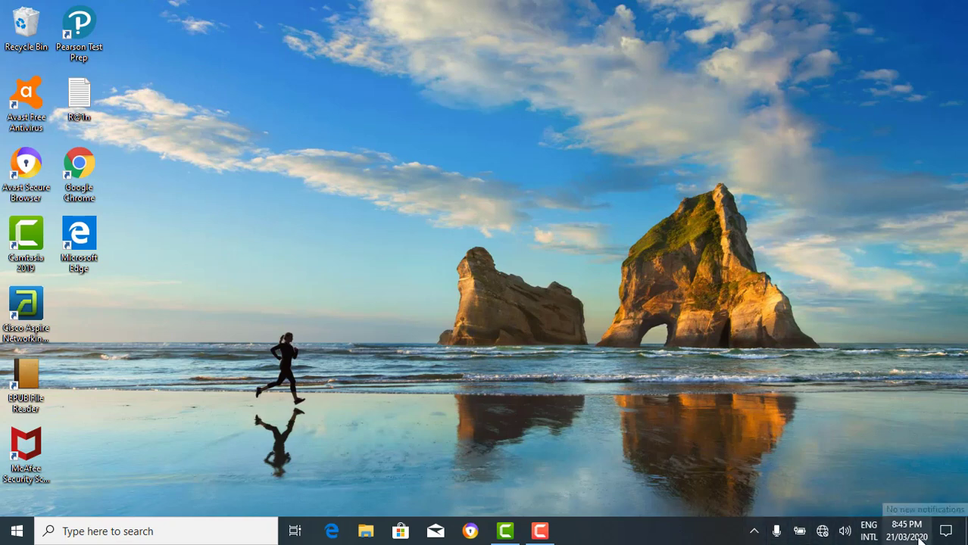
Step: Show the hidden notification area icons and hide them again
click(754, 534)
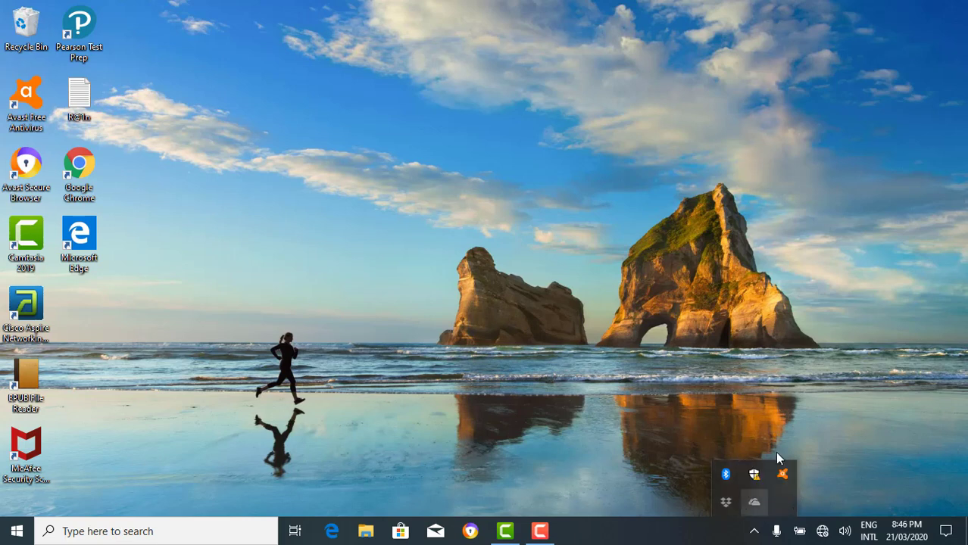
click(812, 429)
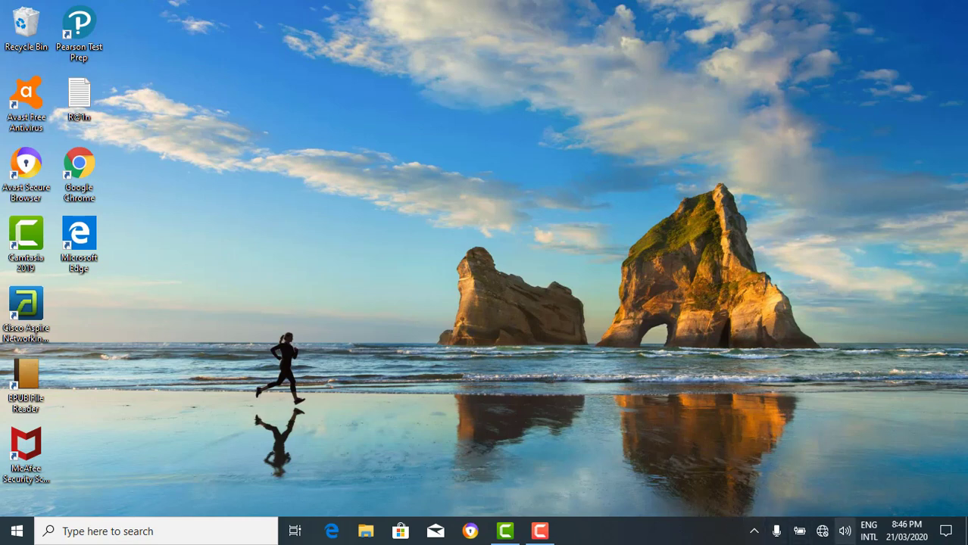
Step: Turn tablet mode on and back off from the action center, and return to the desktop
click(955, 534)
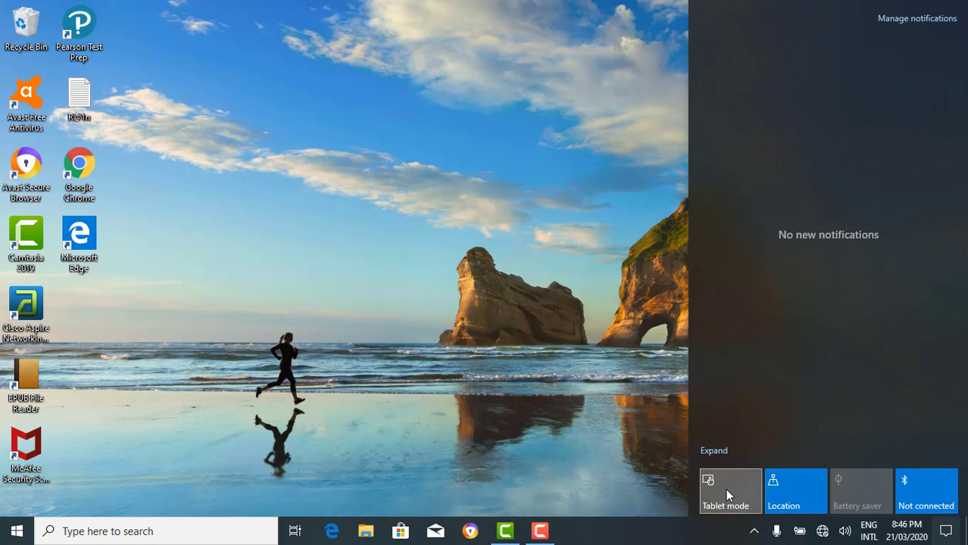
click(725, 489)
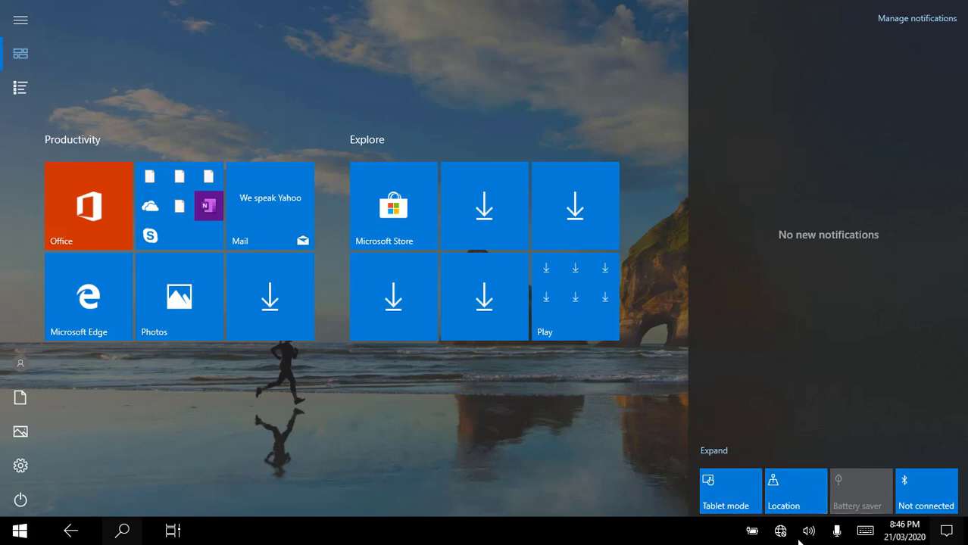
click(723, 500)
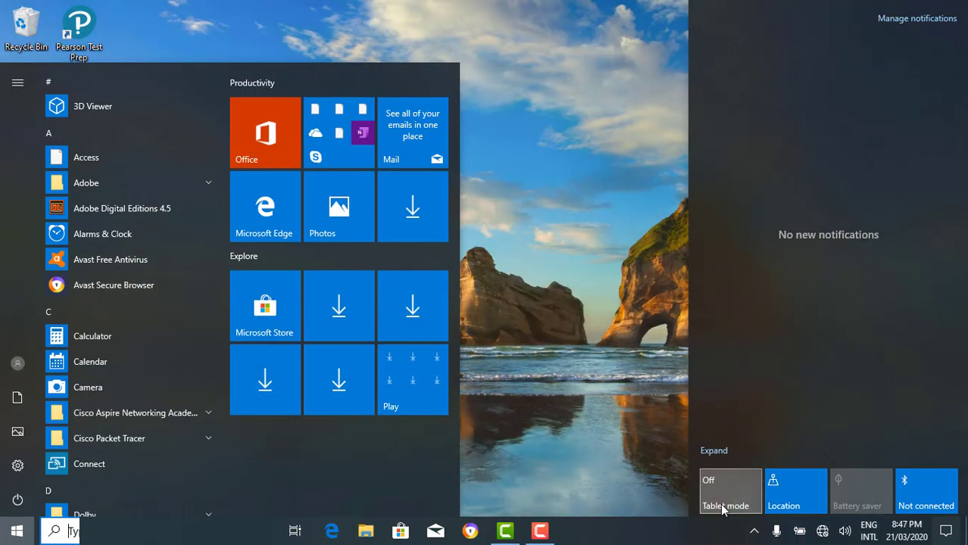
click(624, 384)
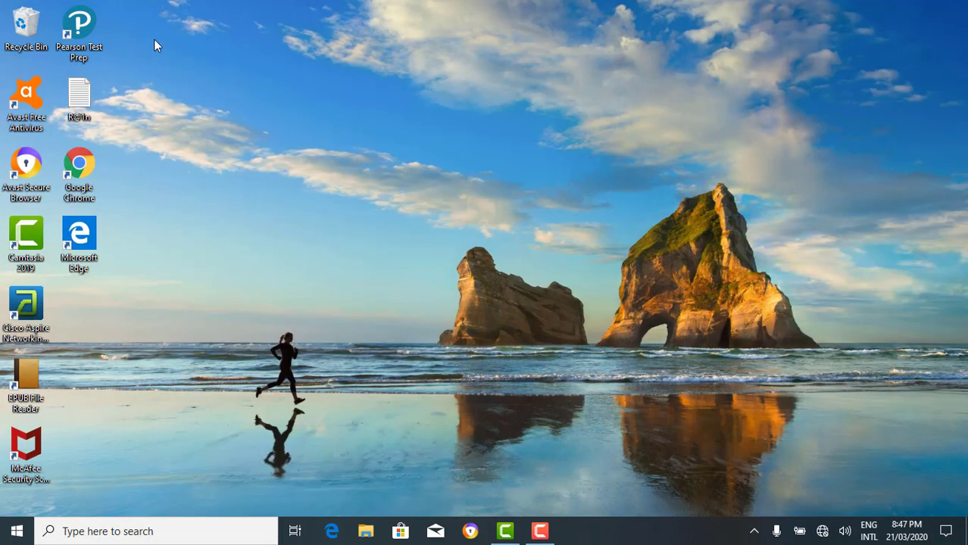
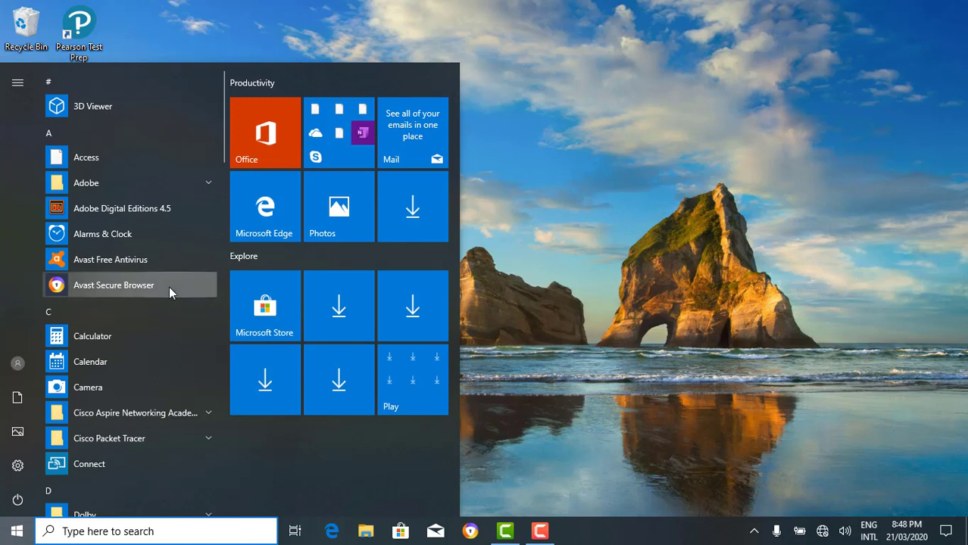
Step: Open the file location of the Avast Secure Browser shortcut from its entry in the Start app list
right_click(169, 286)
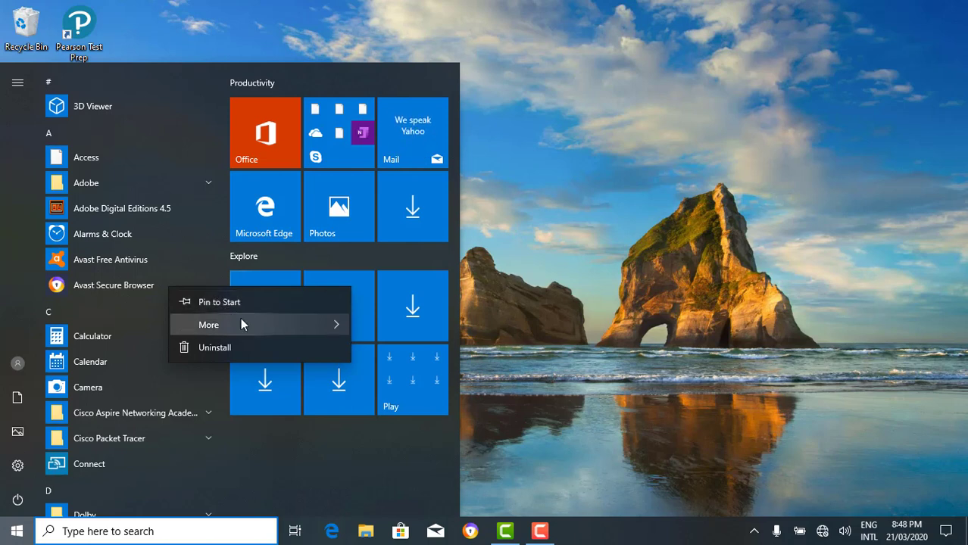
mouse_move(250, 319)
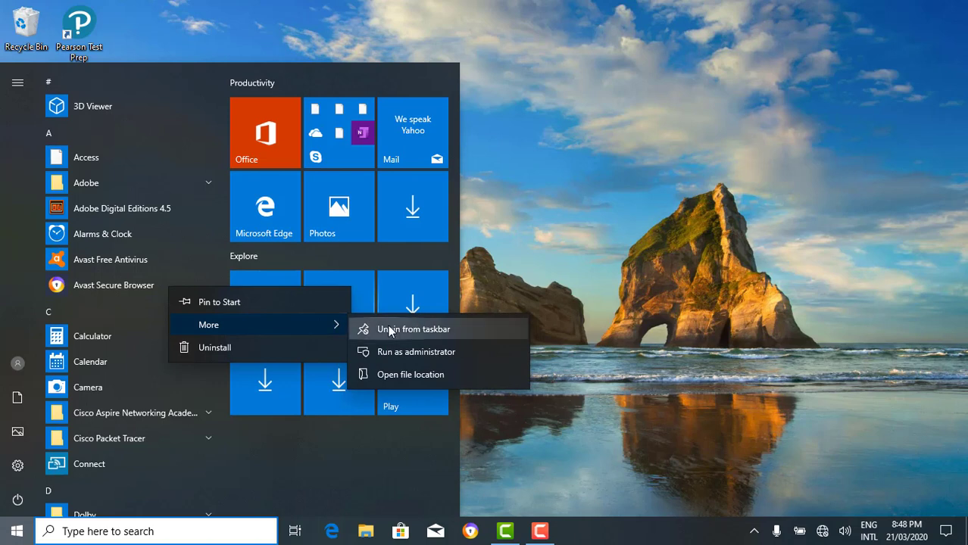
click(393, 374)
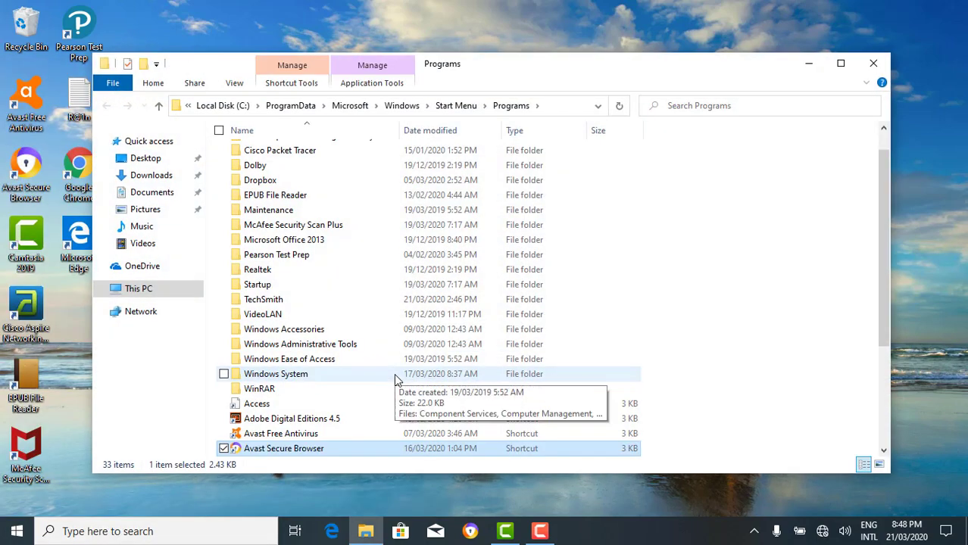
Step: Send the Avast Secure Browser shortcut to the desktop and minimize the Programs folder window
right_click(383, 448)
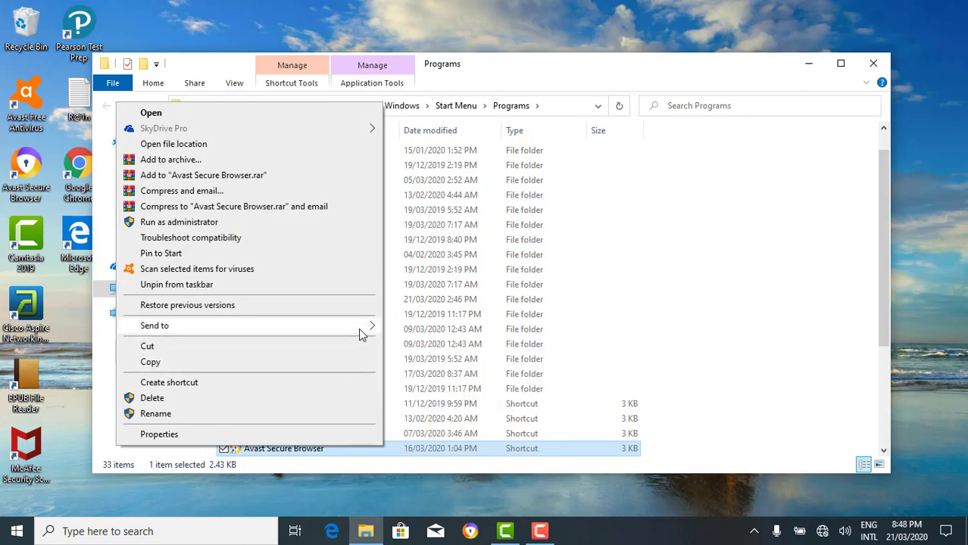
mouse_move(359, 328)
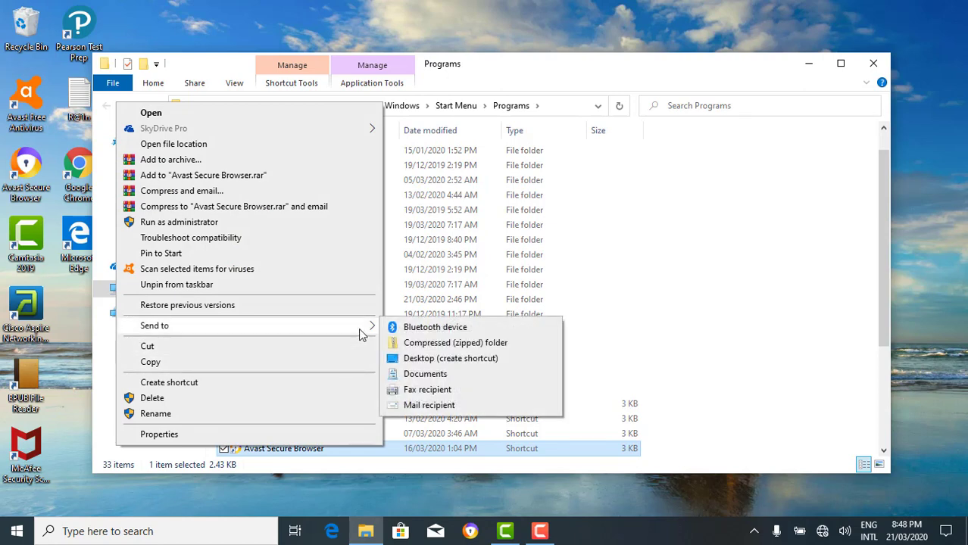
click(424, 360)
click(809, 63)
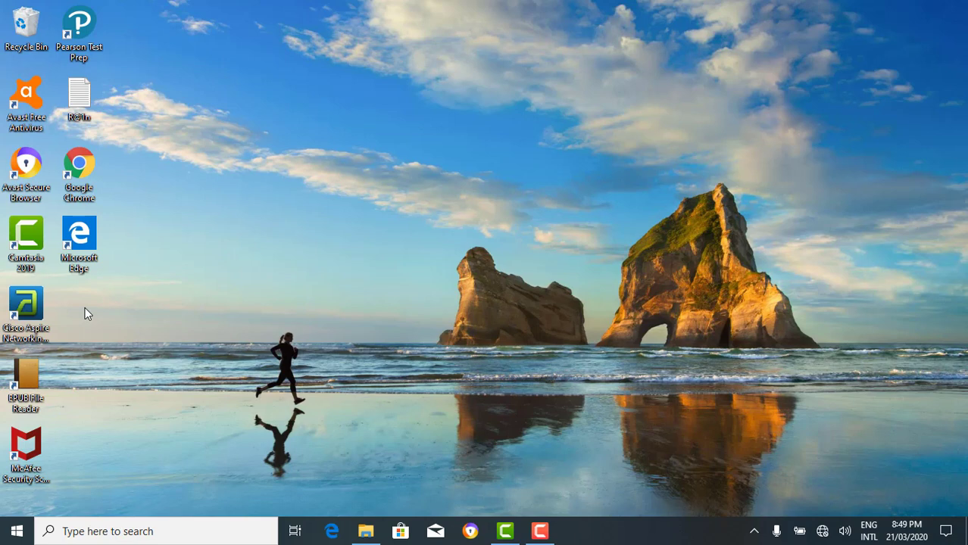
right_click(311, 279)
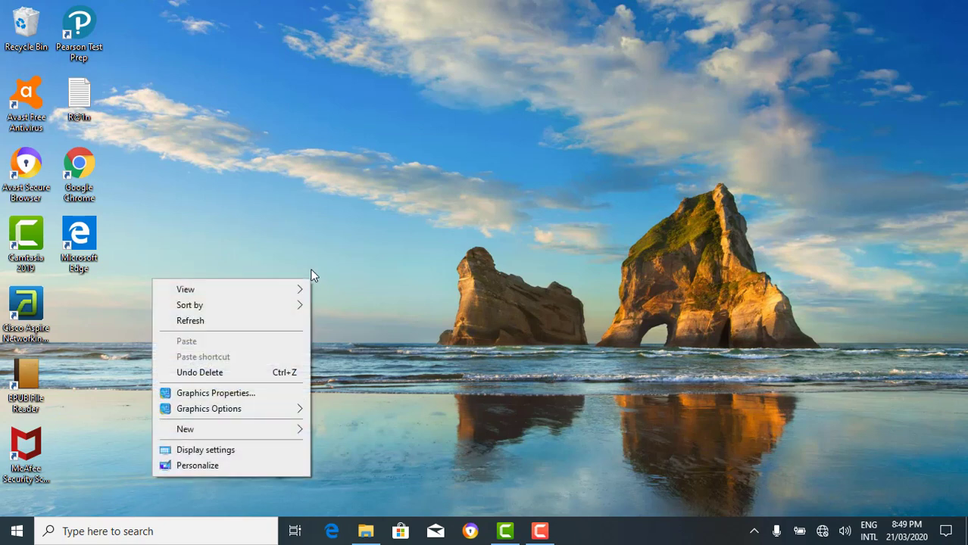
mouse_move(301, 289)
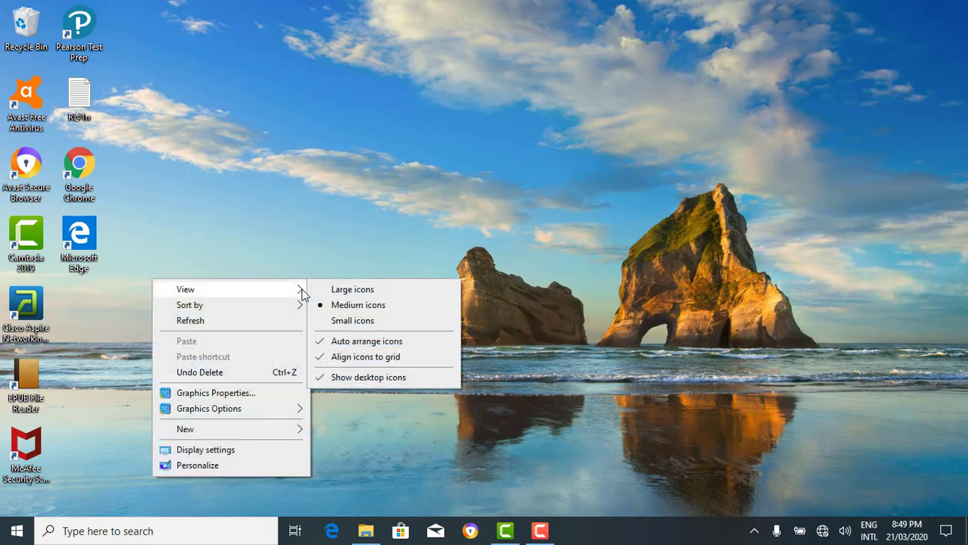
click(350, 185)
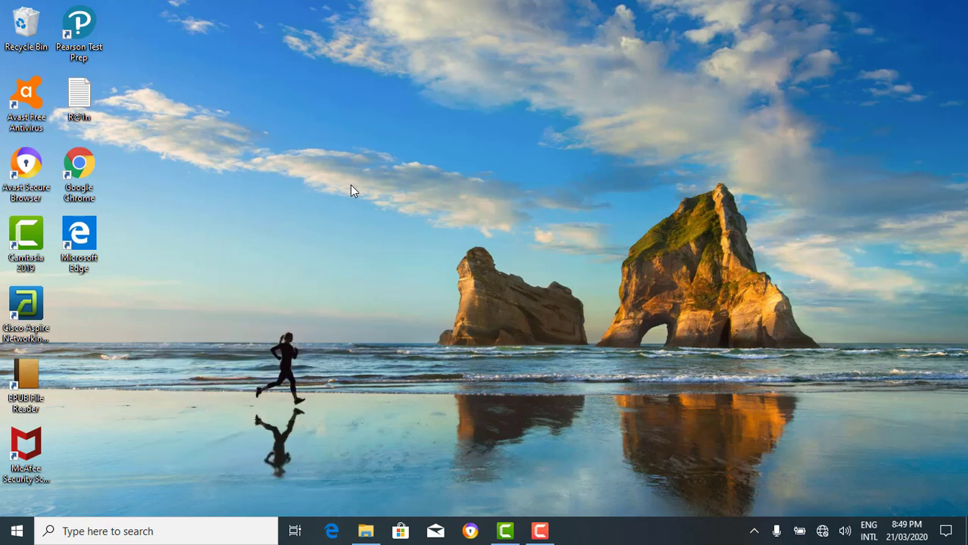
Step: Switch the desktop icons to large size and back to medium
right_click(350, 189)
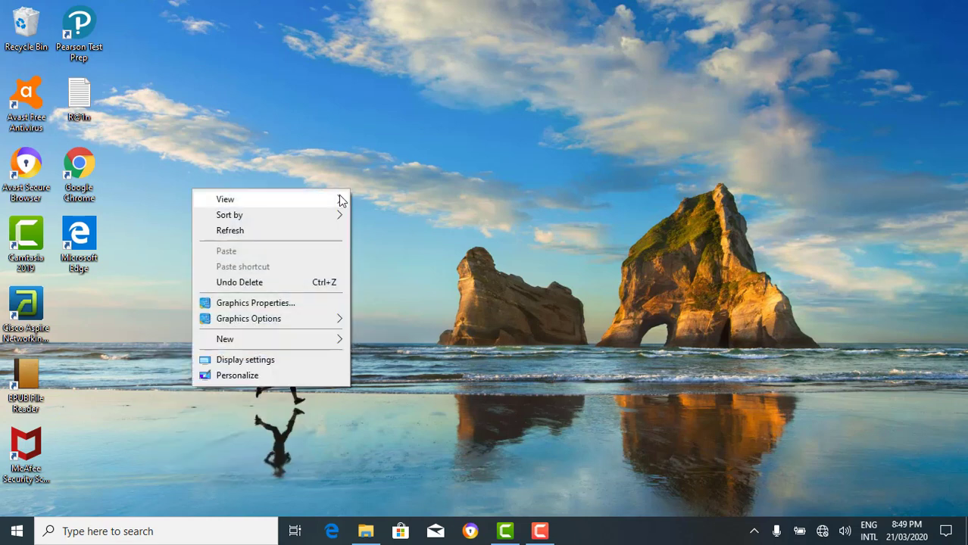
mouse_move(338, 201)
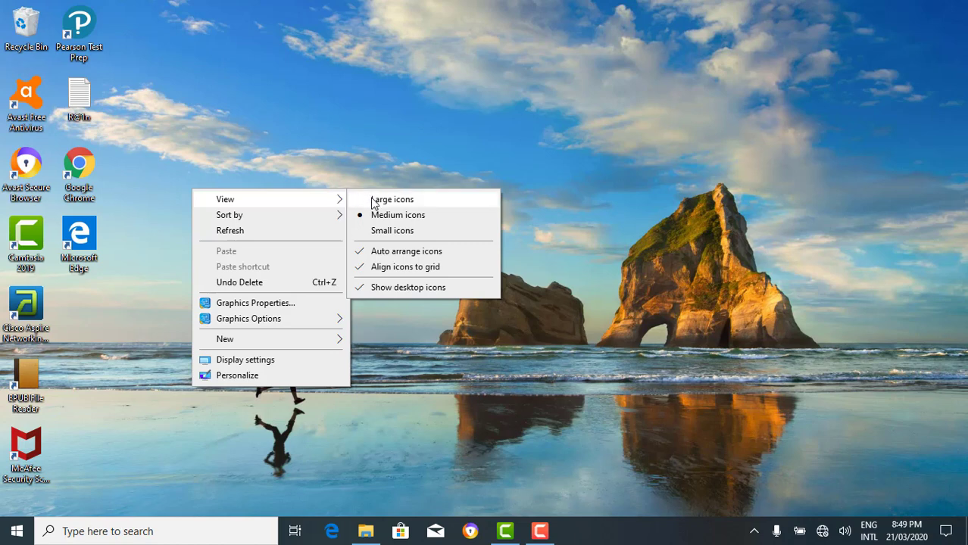
click(373, 202)
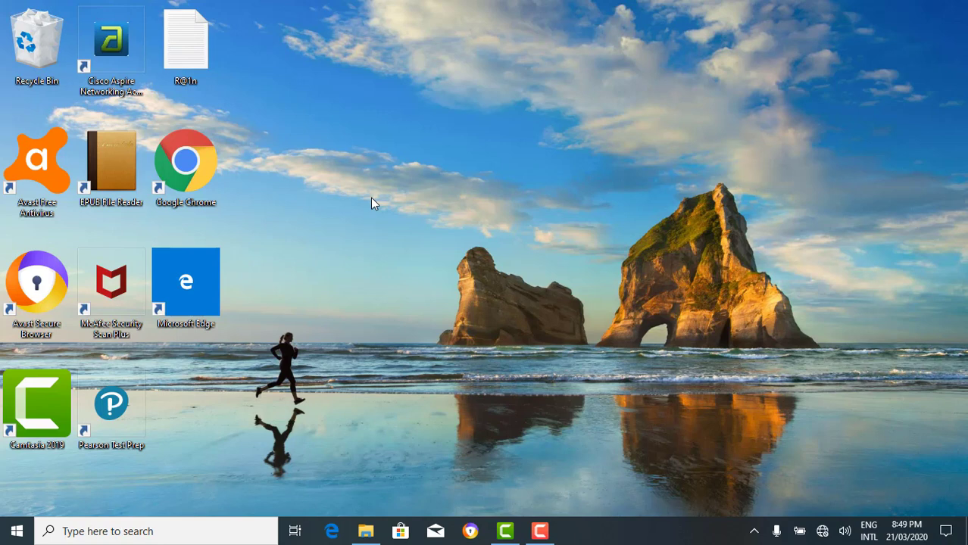
right_click(438, 212)
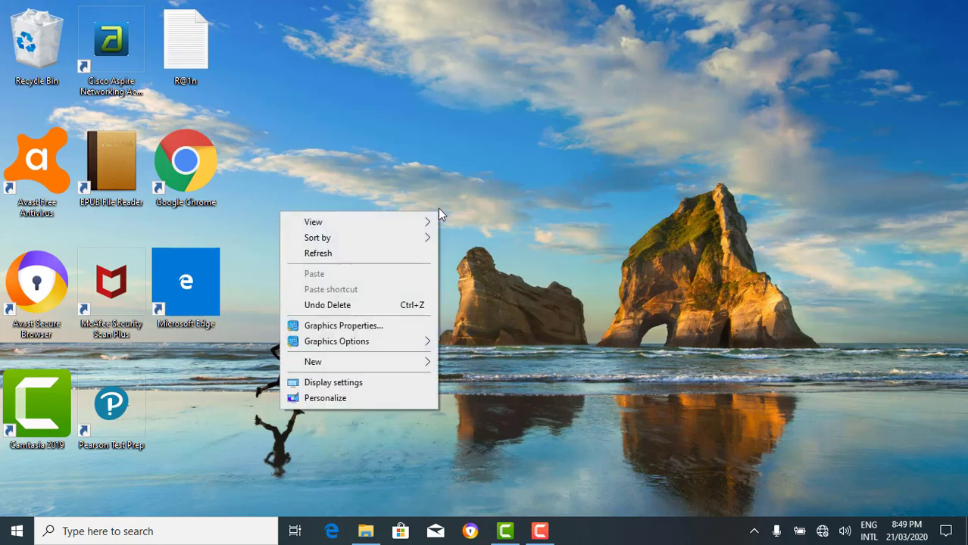
mouse_move(429, 228)
click(466, 239)
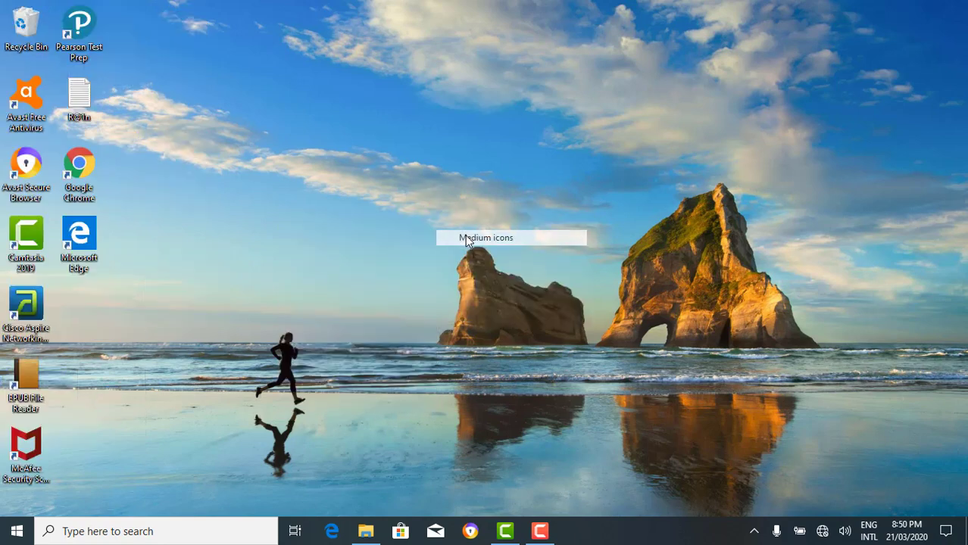
Step: Switch the desktop icons to small size and return them to medium
right_click(366, 196)
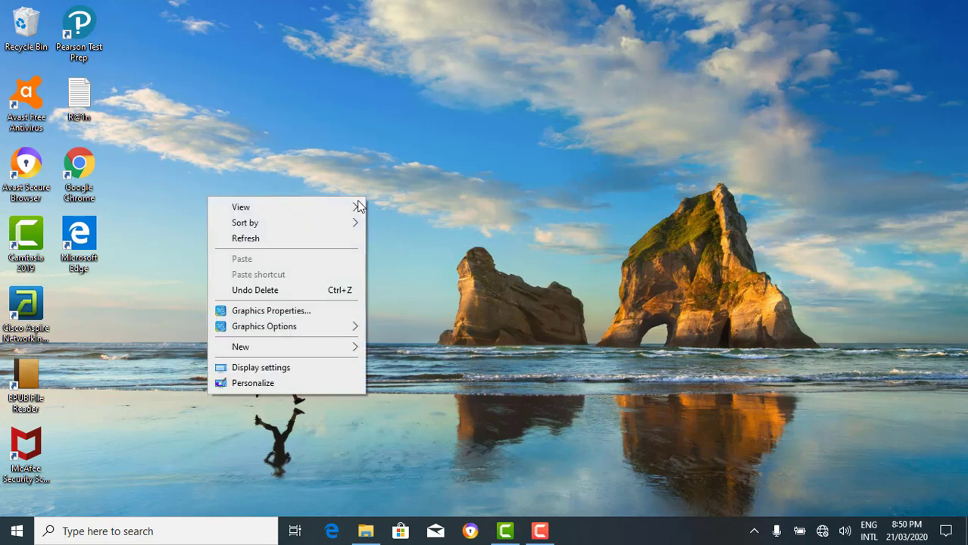
mouse_move(353, 211)
click(395, 239)
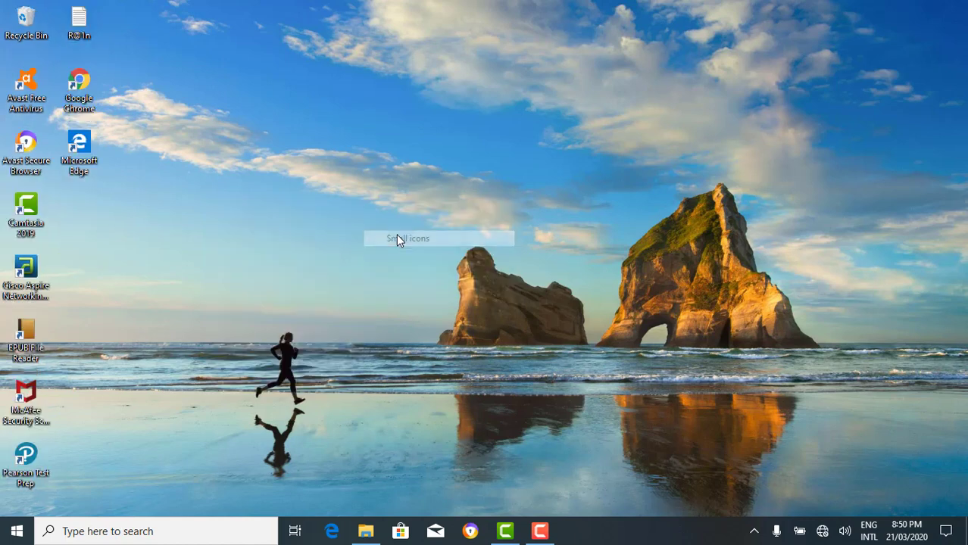
right_click(331, 181)
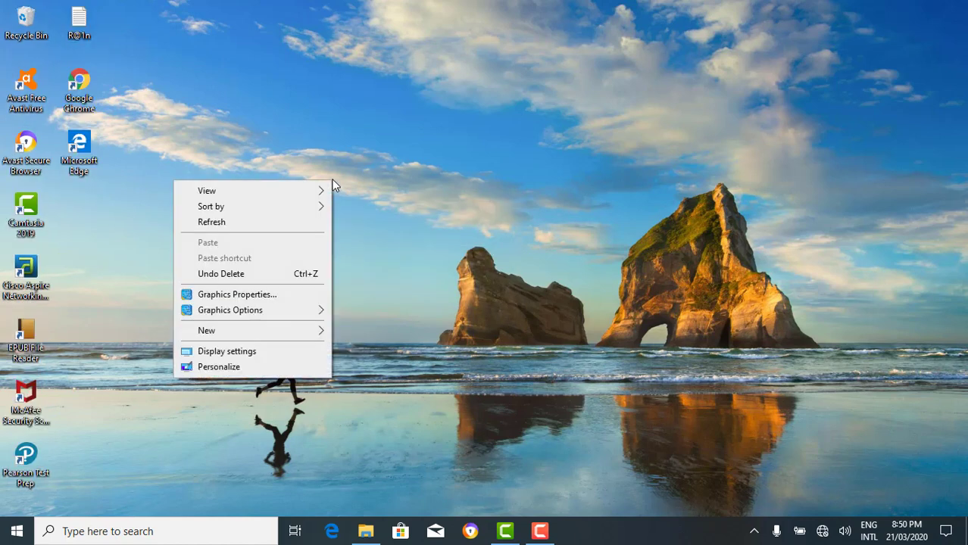
mouse_move(325, 189)
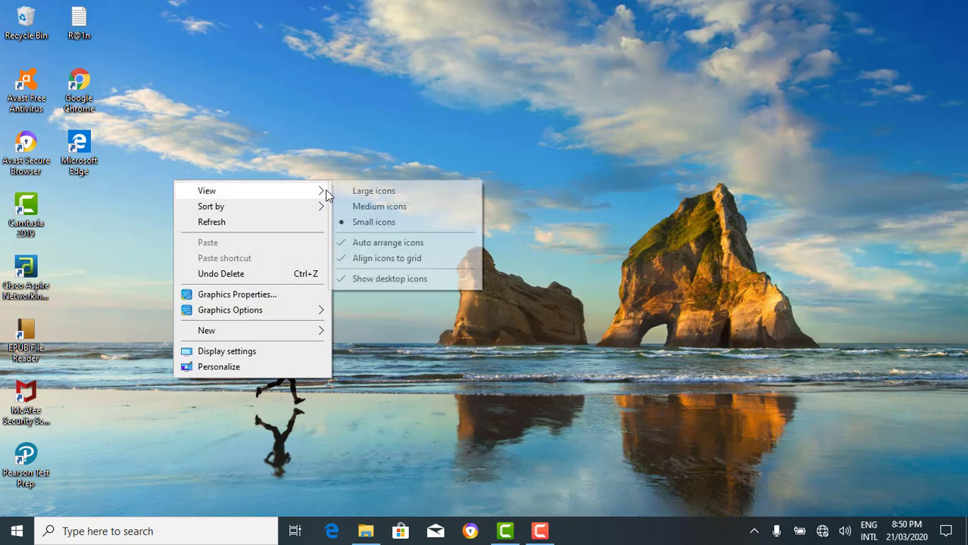
click(372, 209)
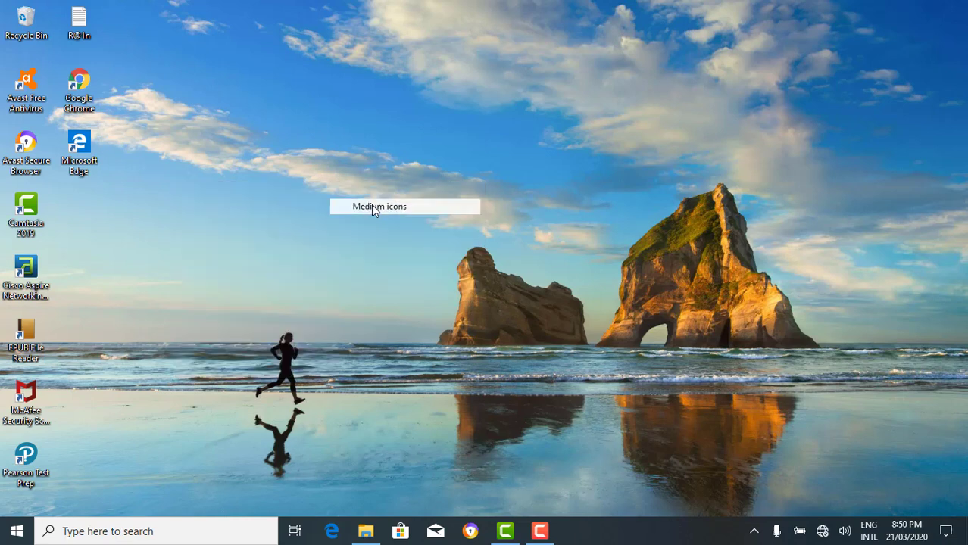
Step: Sort the desktop icons by name
right_click(412, 191)
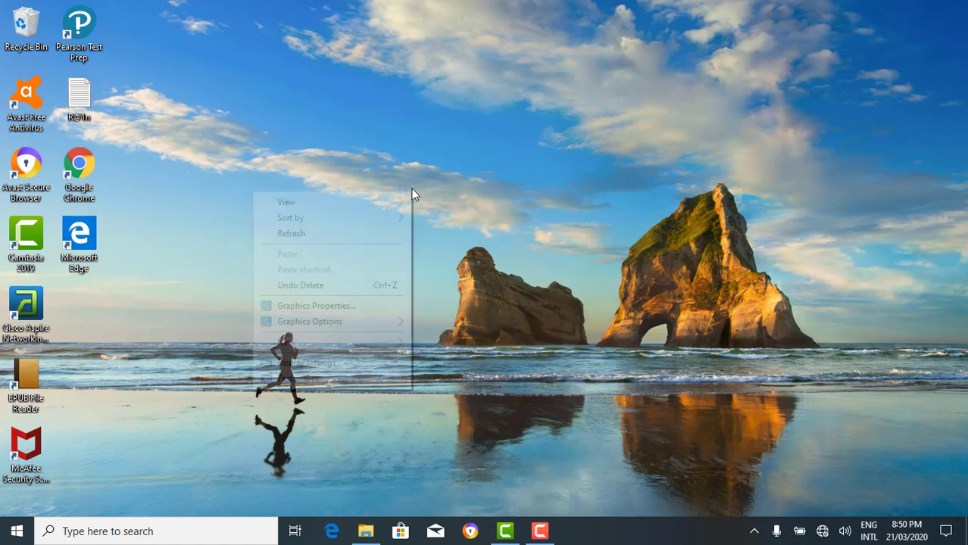
mouse_move(400, 216)
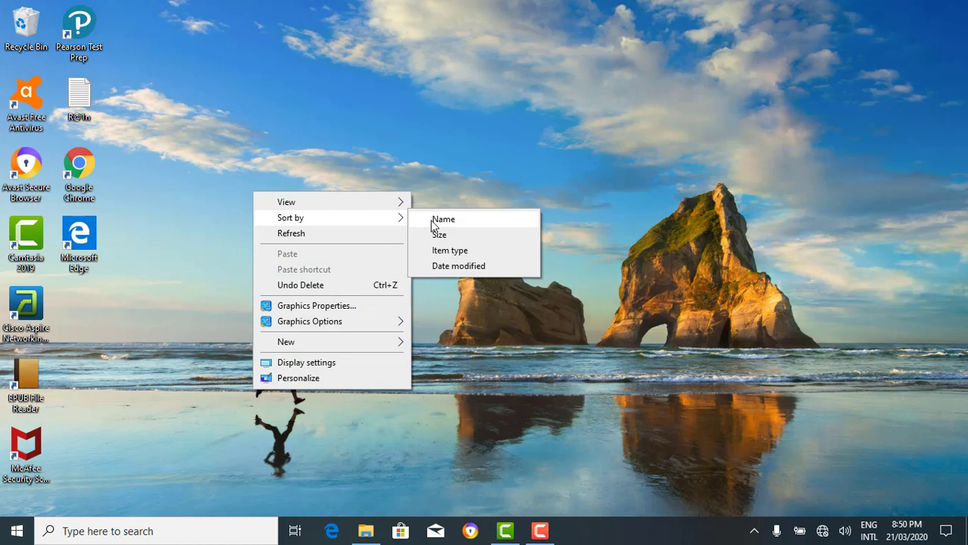
click(431, 221)
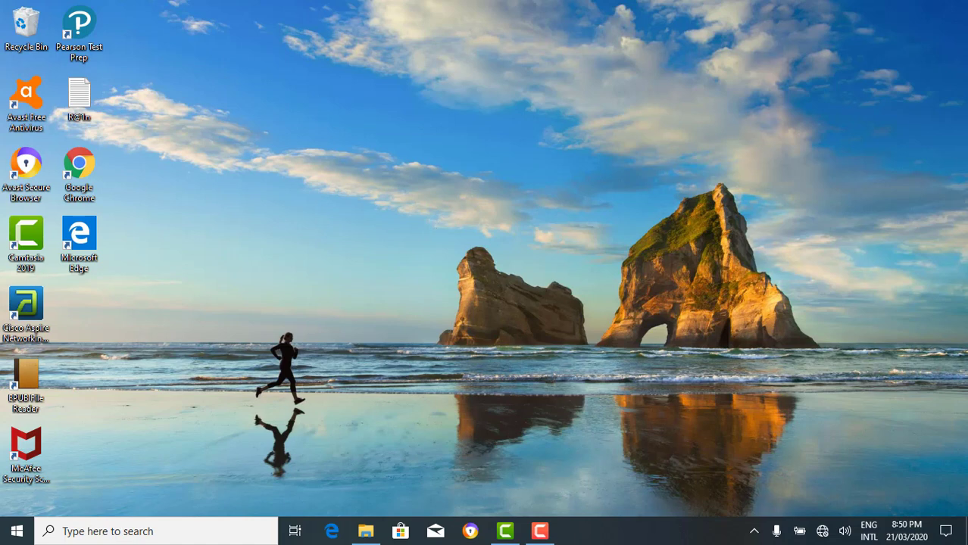
Step: Turn off automatic arrangement of the desktop icons
drag(2, 500, 22, 167)
right_click(67, 135)
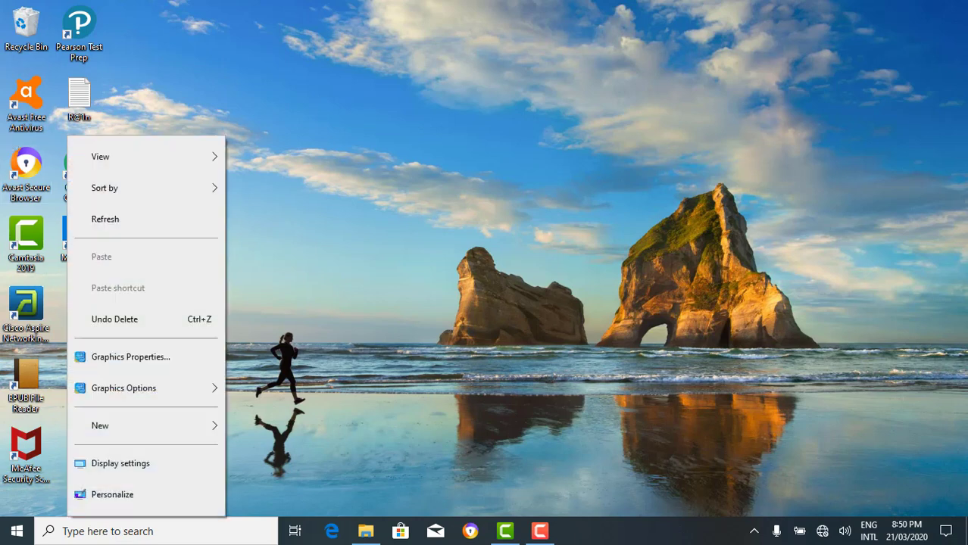
mouse_move(121, 188)
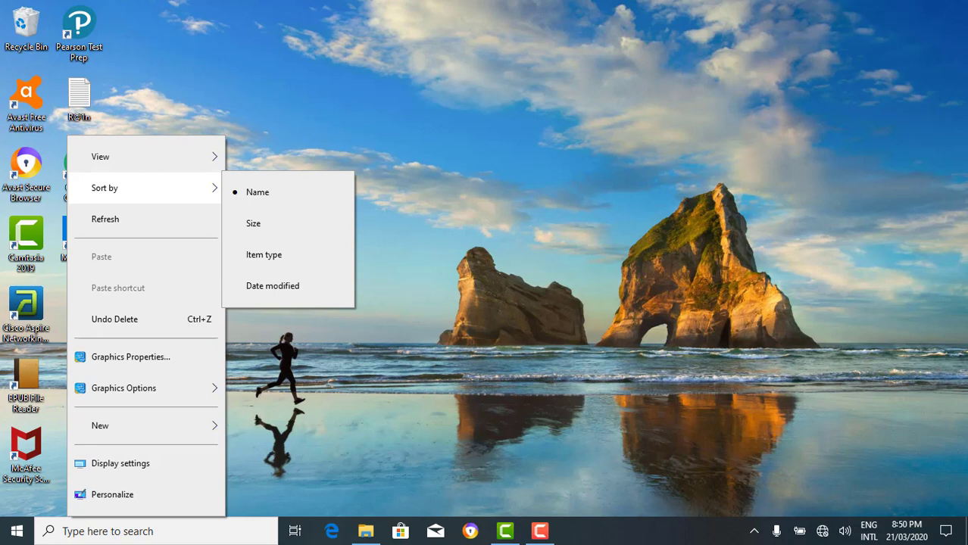
mouse_move(173, 155)
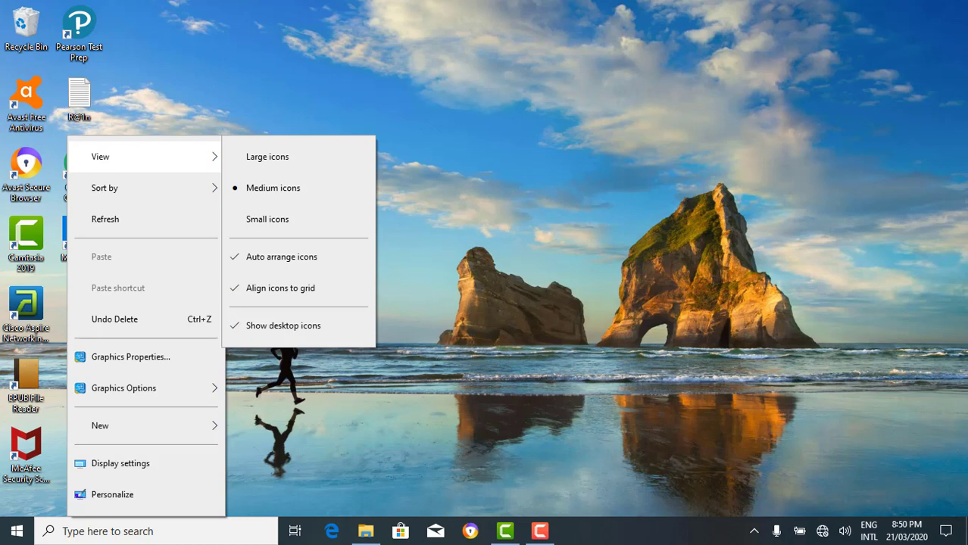
click(281, 257)
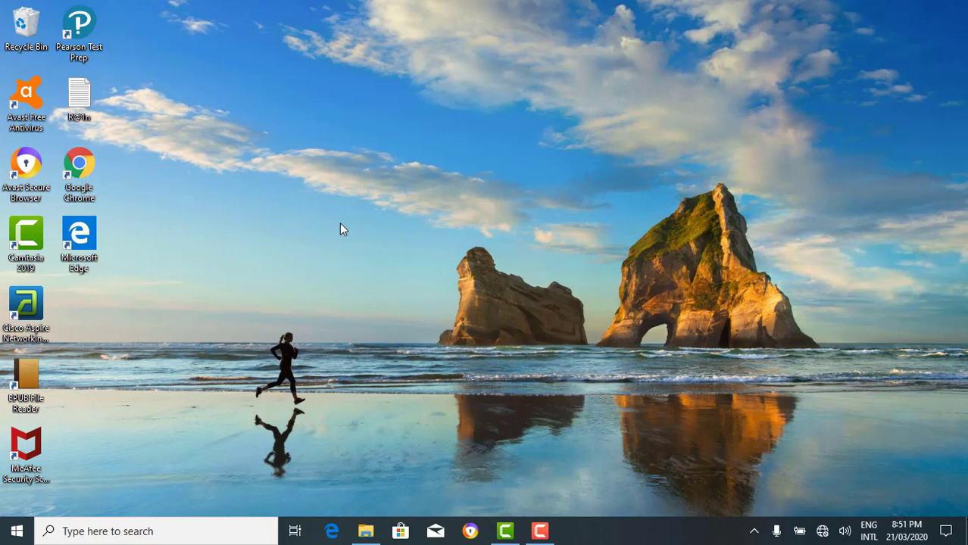
Step: Scatter the Google Chrome, R@1n, Microsoft Edge, Camtasia 2019, Pearson Test Prep, Avast Secure Browser and Cisco Aspire icons across the desktop
key(p)
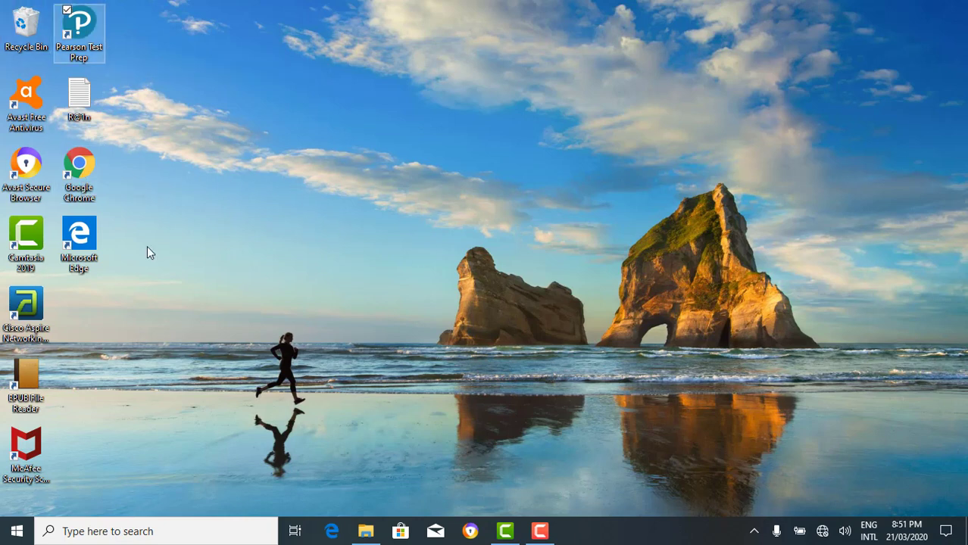
click(80, 168)
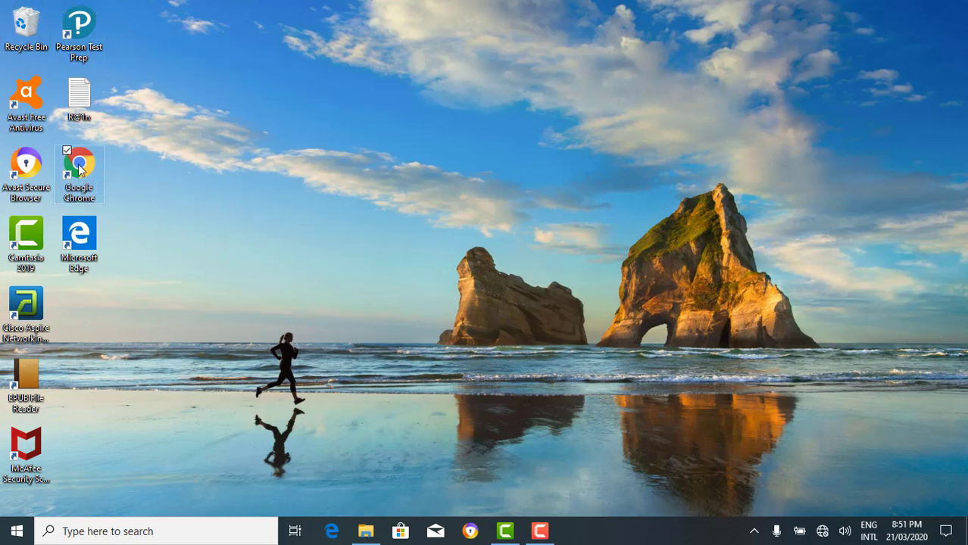
drag(80, 168, 356, 238)
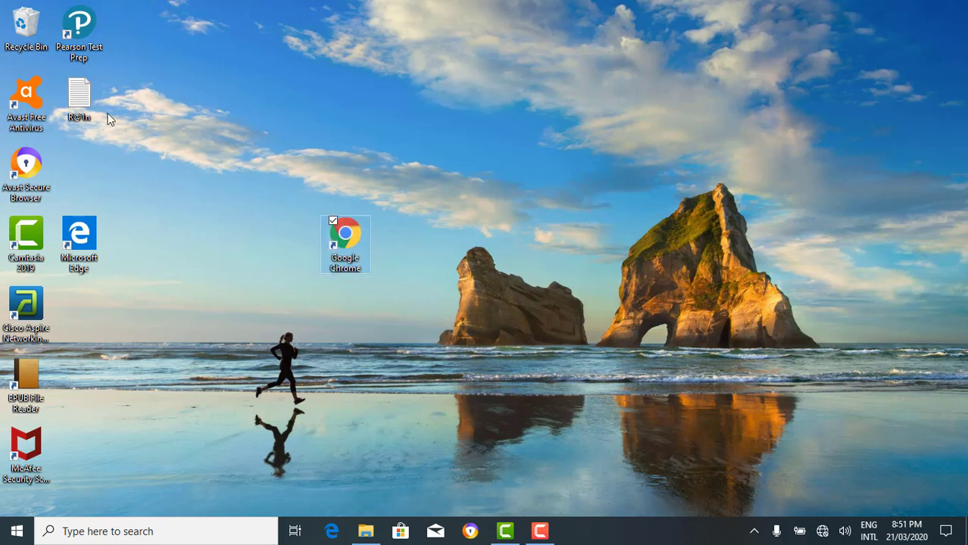
click(84, 96)
drag(88, 96, 352, 151)
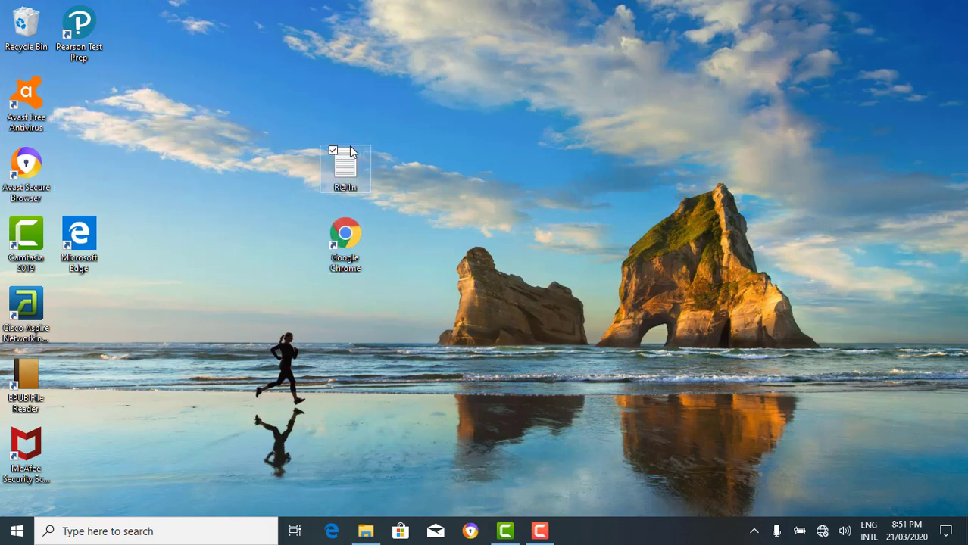
drag(76, 231, 312, 379)
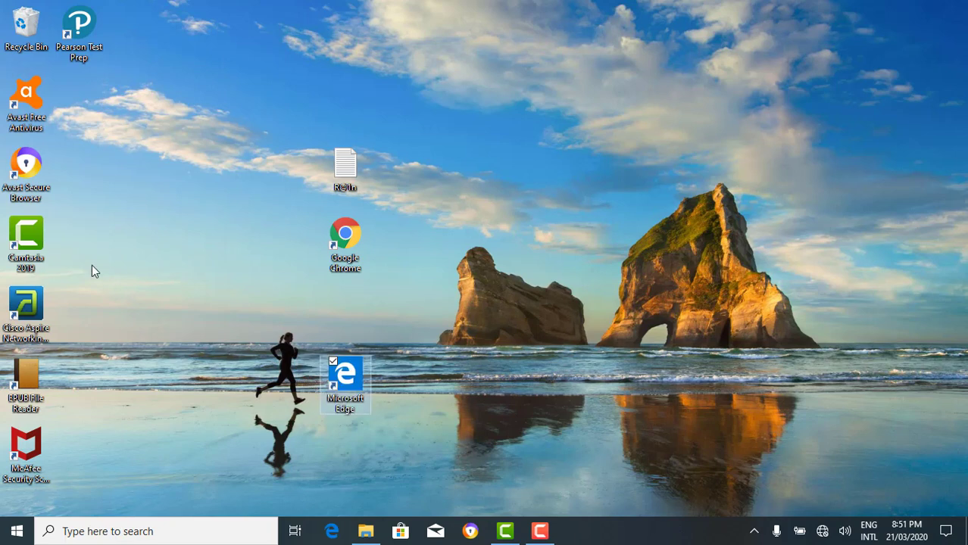
drag(27, 240, 537, 47)
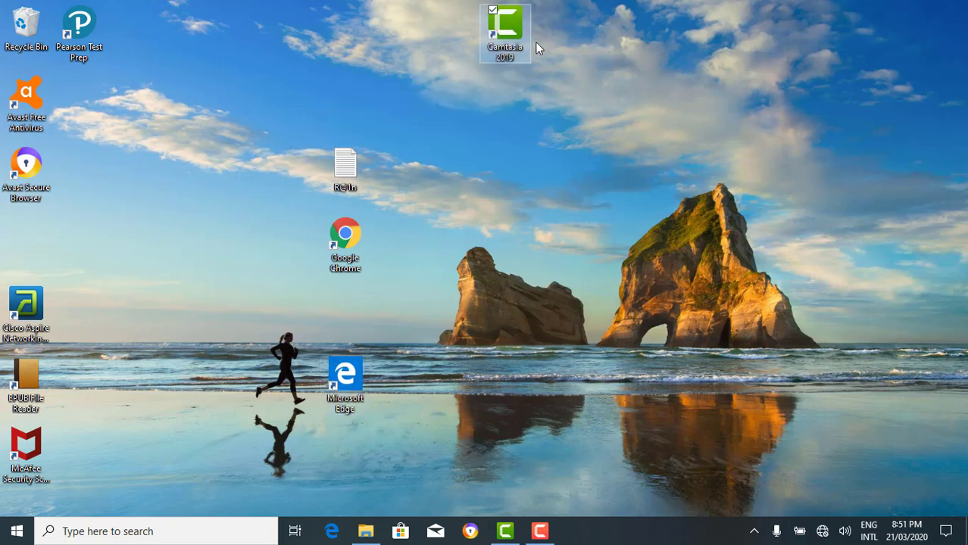
drag(86, 43, 566, 253)
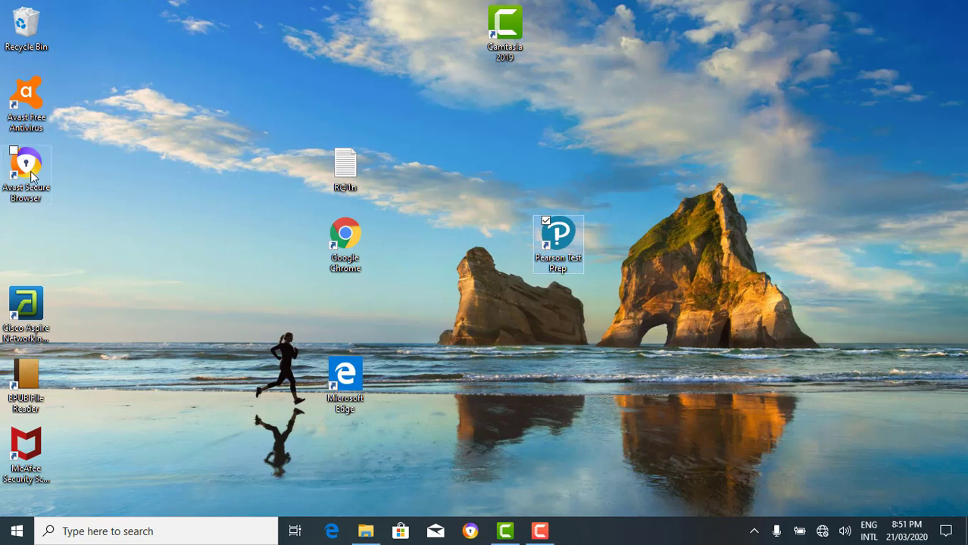
drag(31, 176, 295, 110)
drag(28, 315, 135, 315)
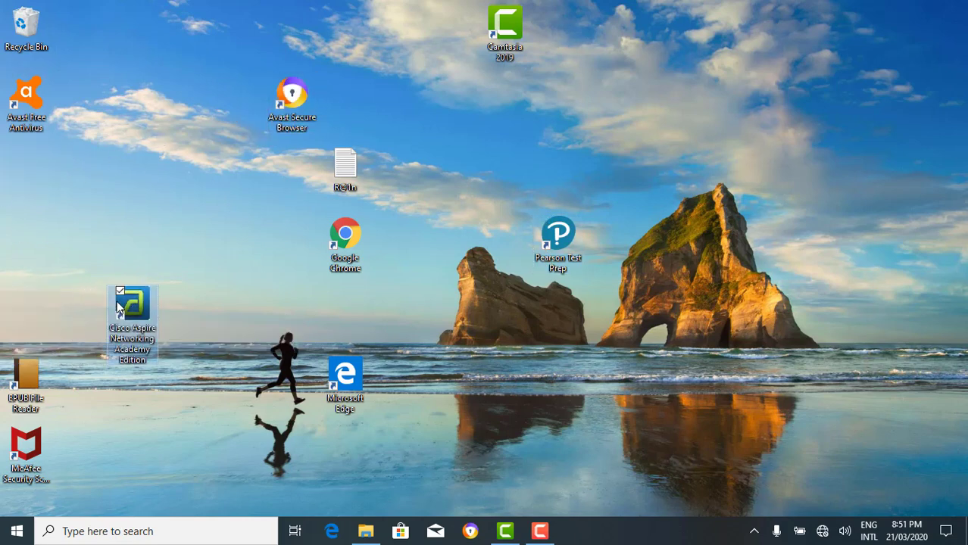
Step: Turn automatic arrangement of the desktop icons back on
right_click(640, 130)
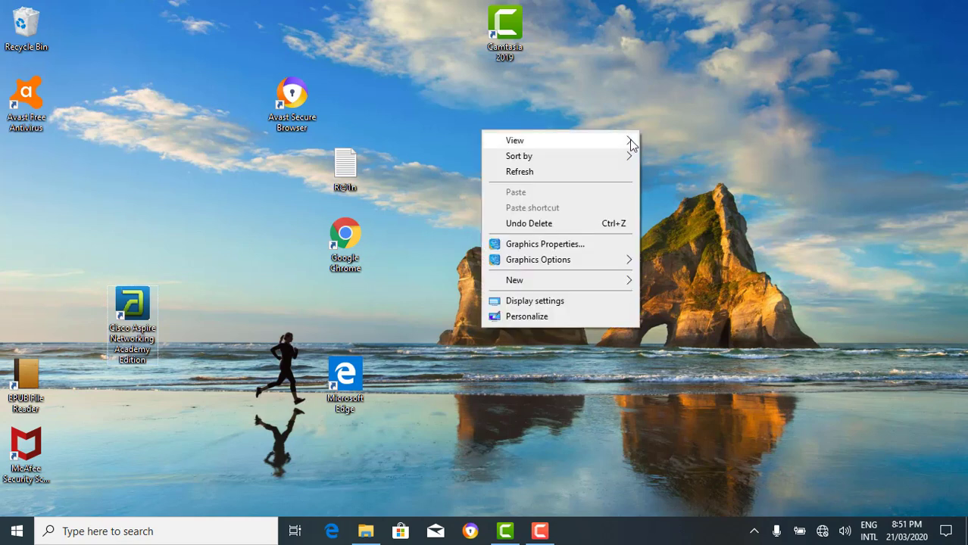
mouse_move(626, 146)
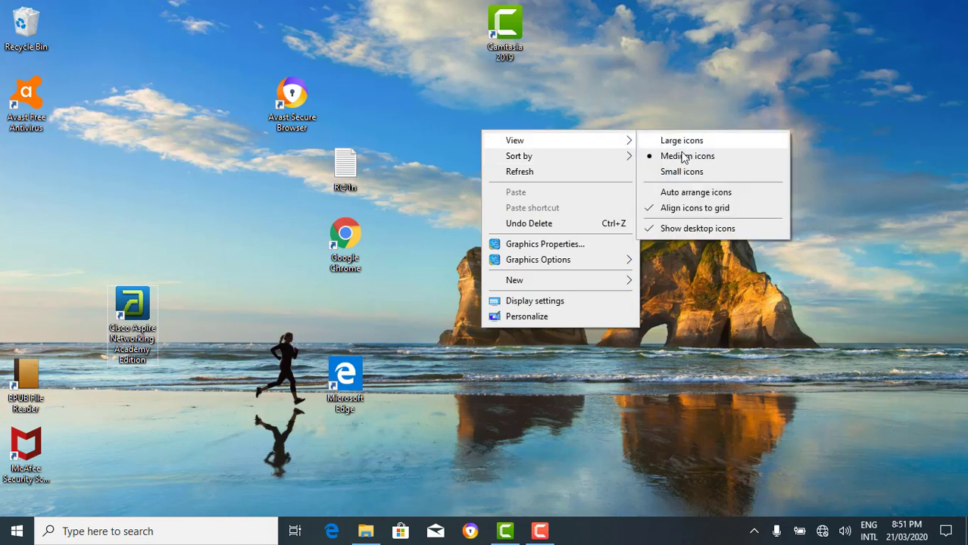
click(697, 193)
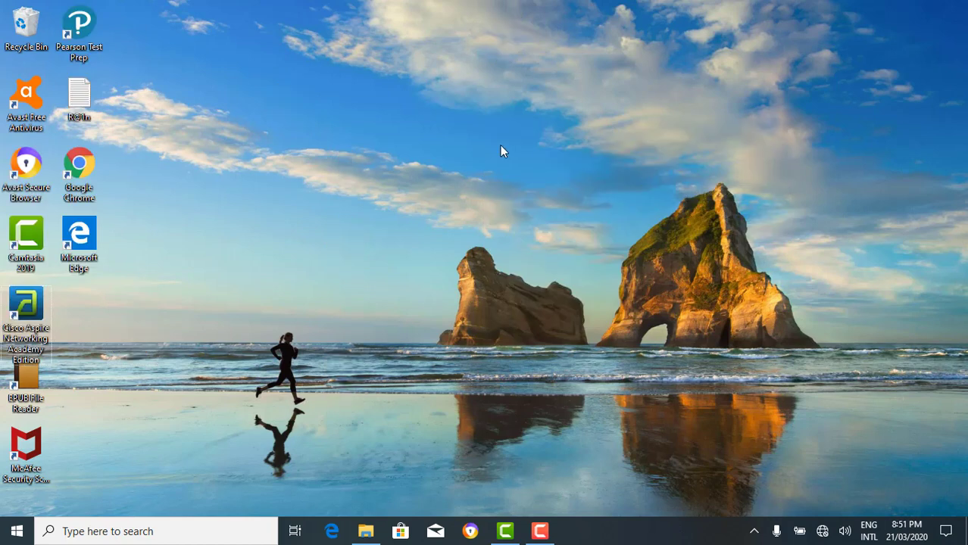
Step: Open the desktop's background personalization settings and look at the available background types without changing the Picture type
right_click(230, 163)
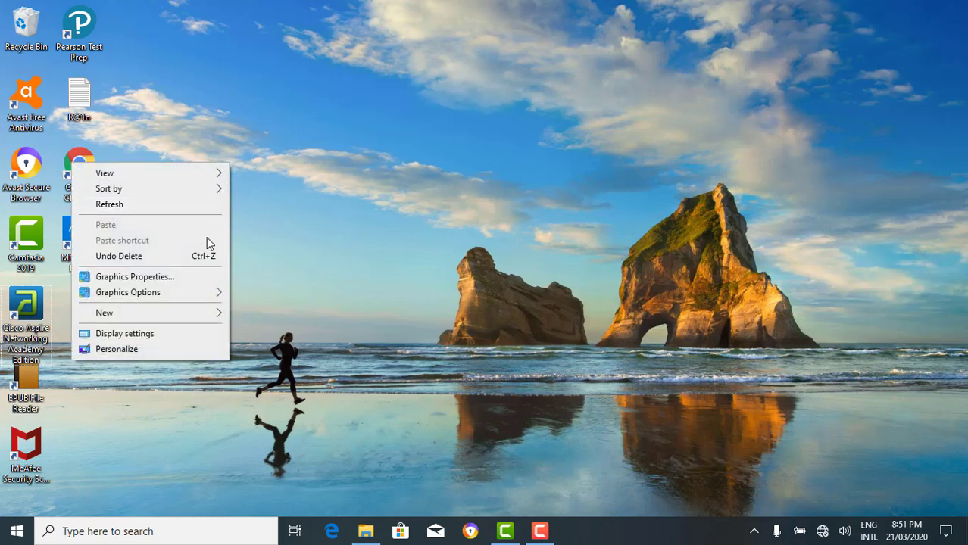
mouse_move(202, 314)
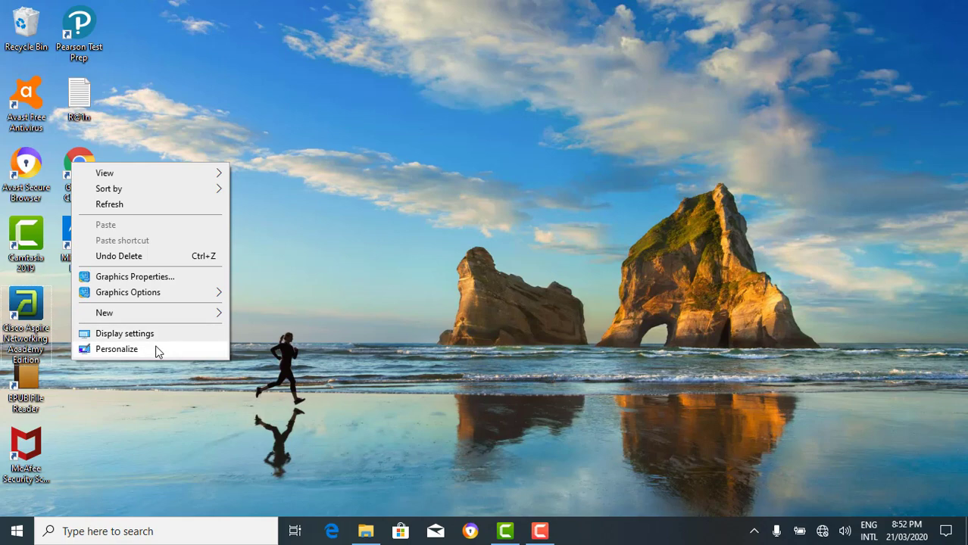
click(155, 350)
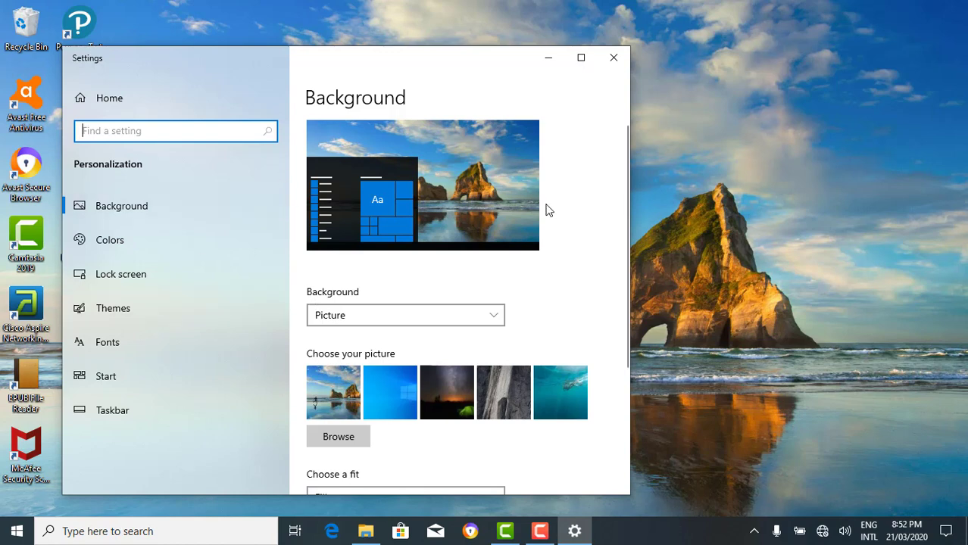
click(496, 315)
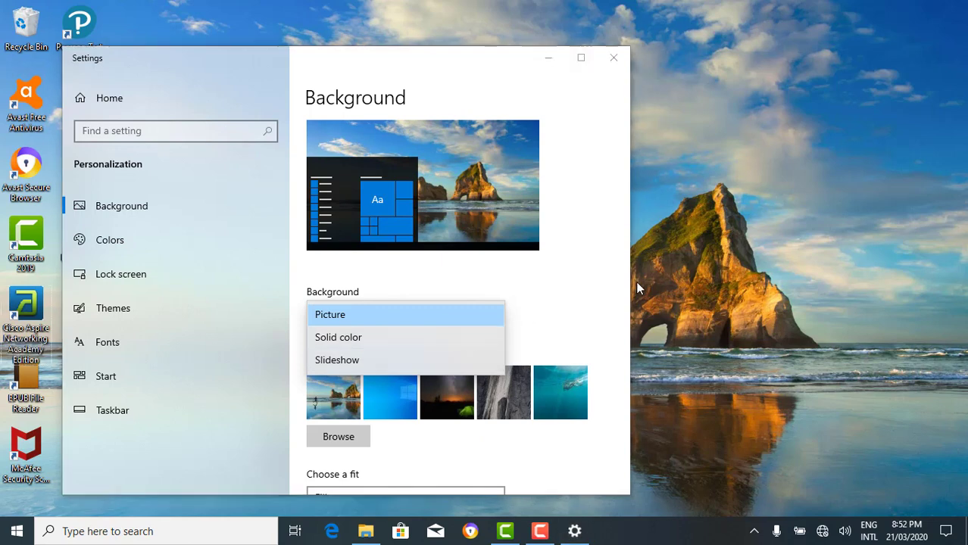
click(571, 322)
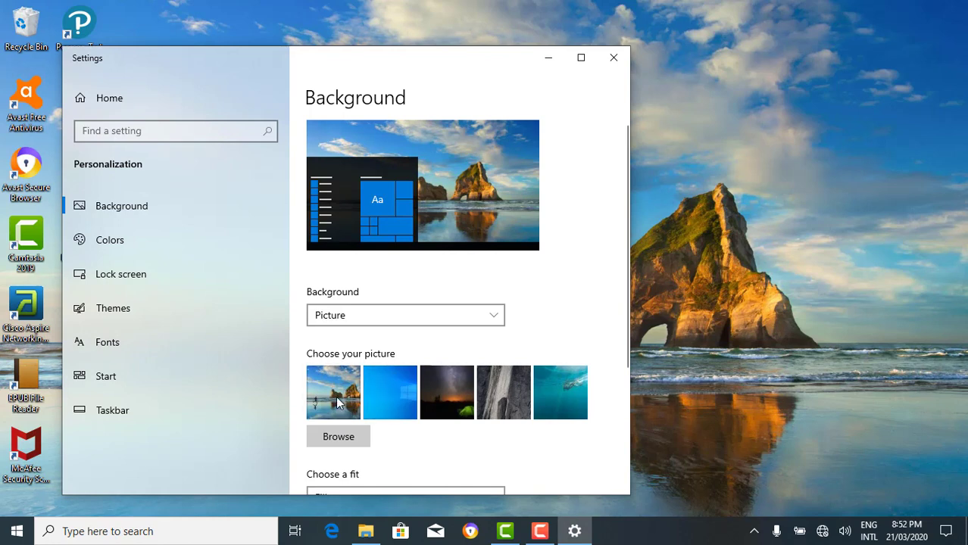
Step: Try the Windows logo, night-sky tent and rock wall pictures as background, apply the underwater swimmer picture, and close Settings
click(374, 404)
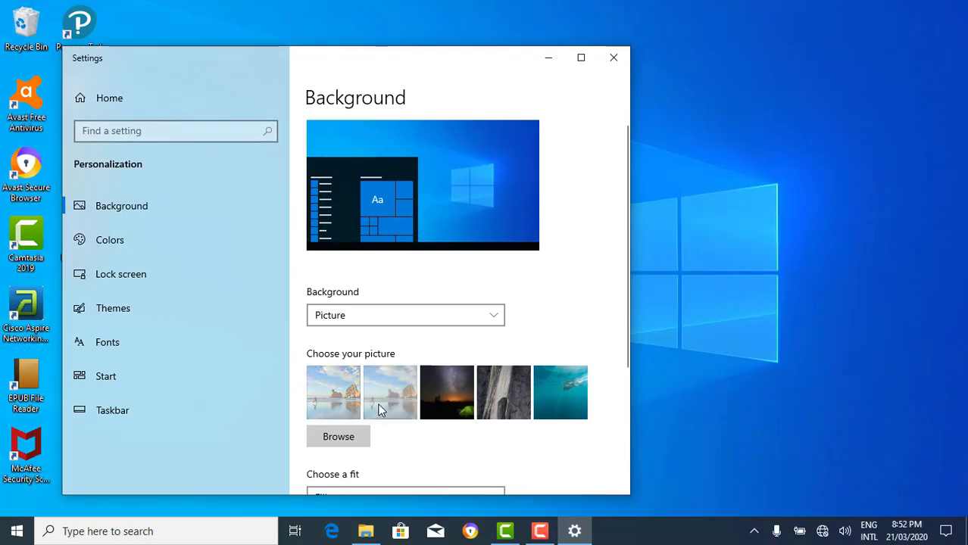
click(441, 397)
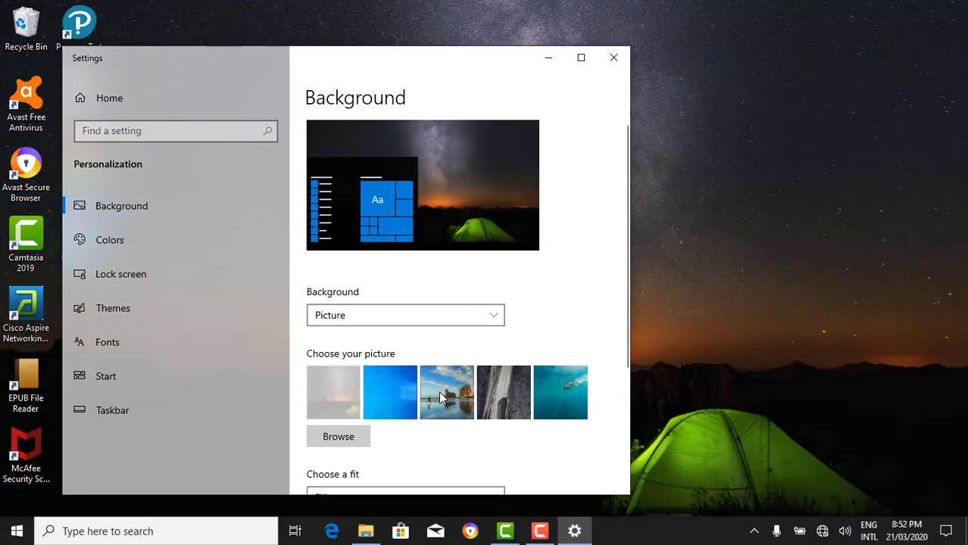
click(490, 394)
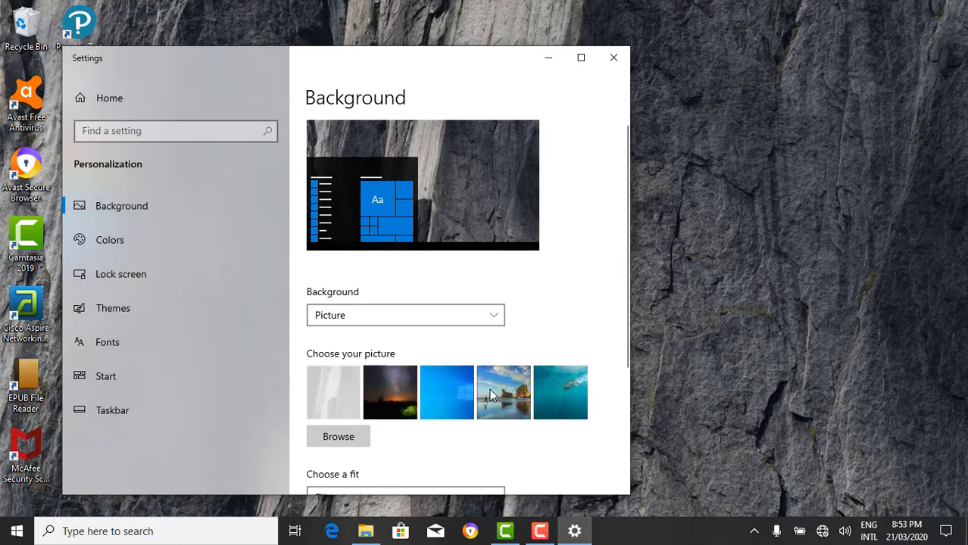
click(578, 395)
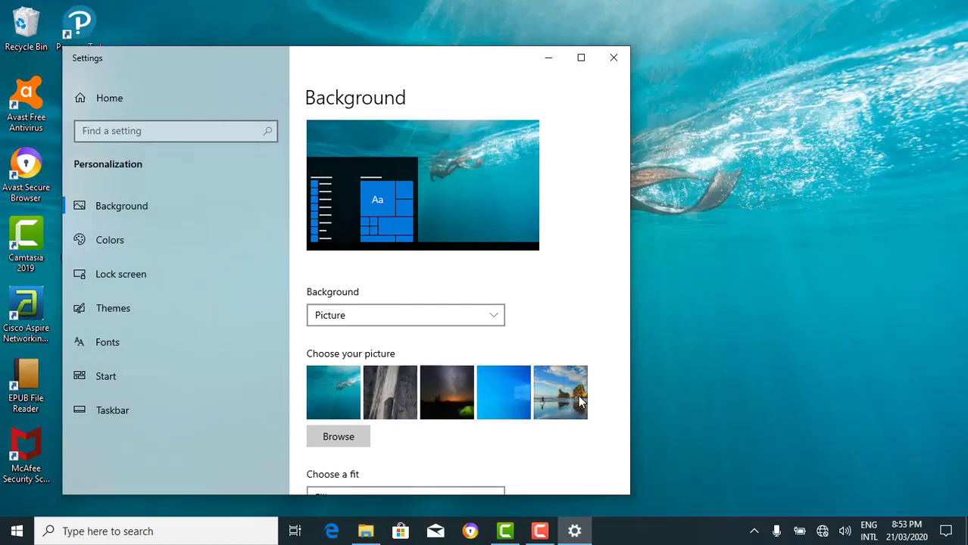
click(619, 59)
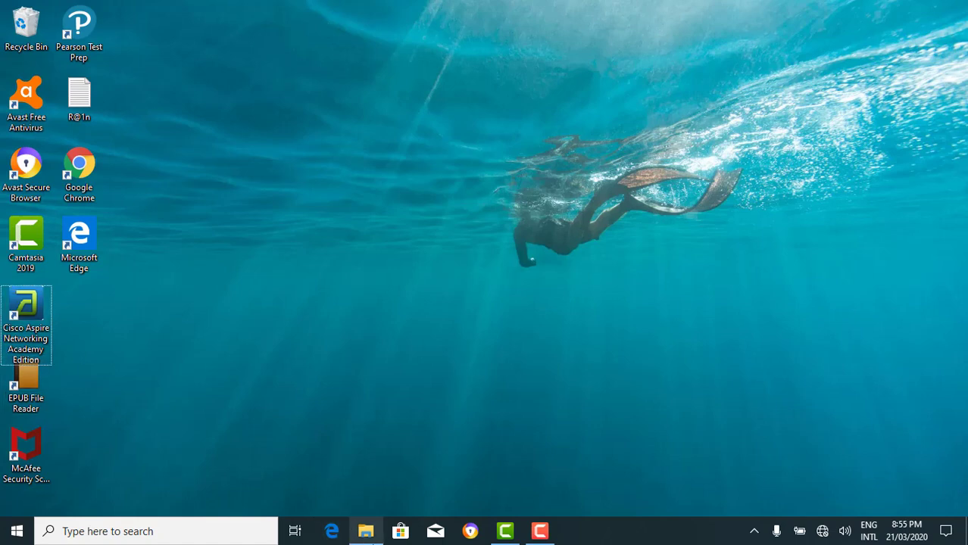
Step: Preview the windows of the running apps, bring up the Programs folder window and minimize it
mouse_move(505, 540)
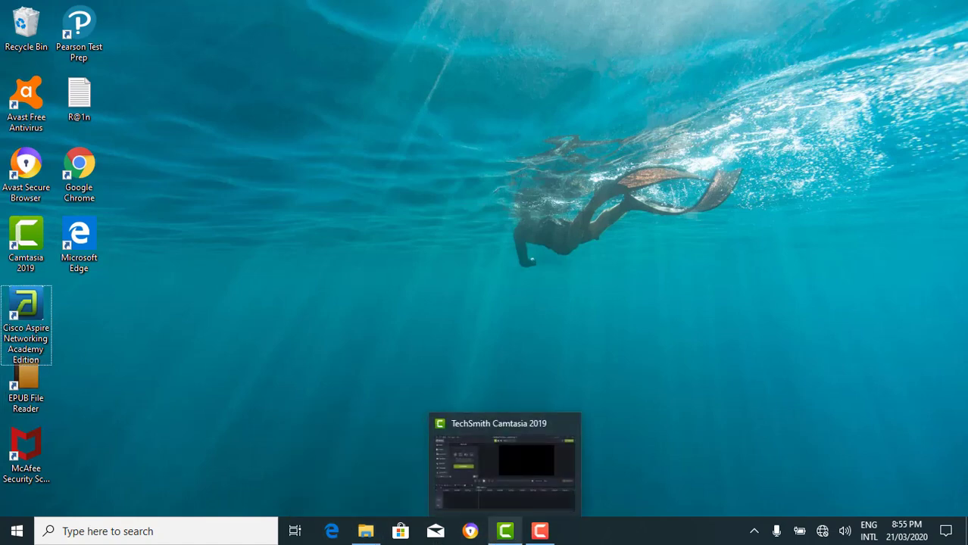
mouse_move(540, 538)
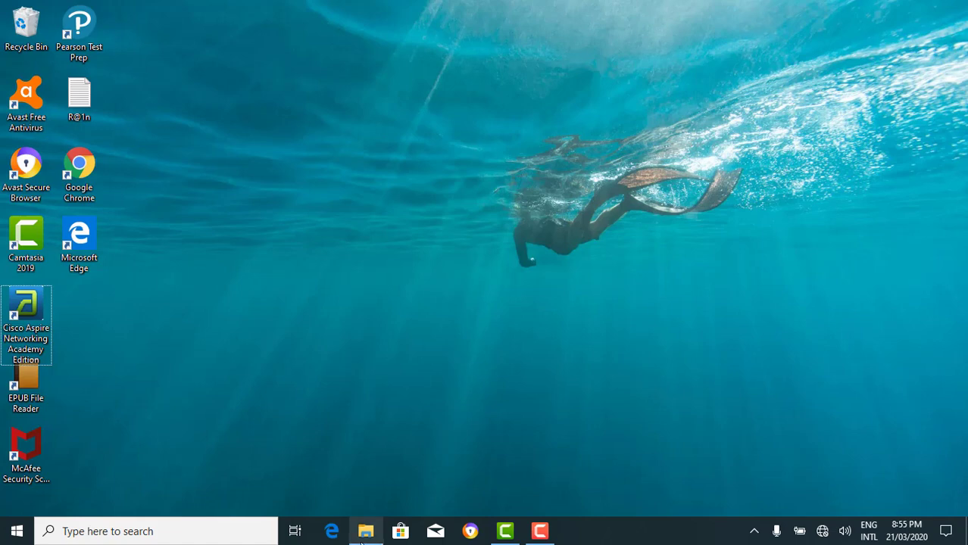
mouse_move(362, 541)
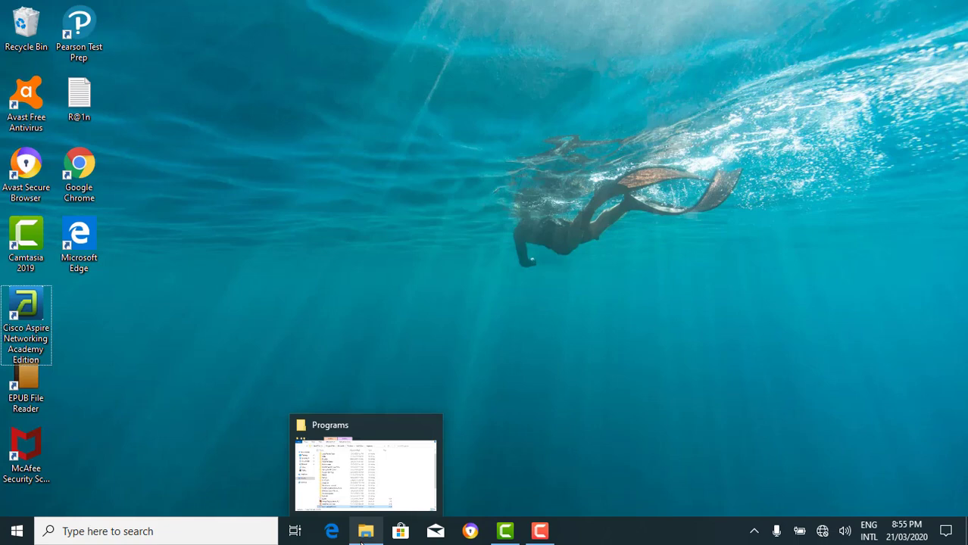
click(362, 532)
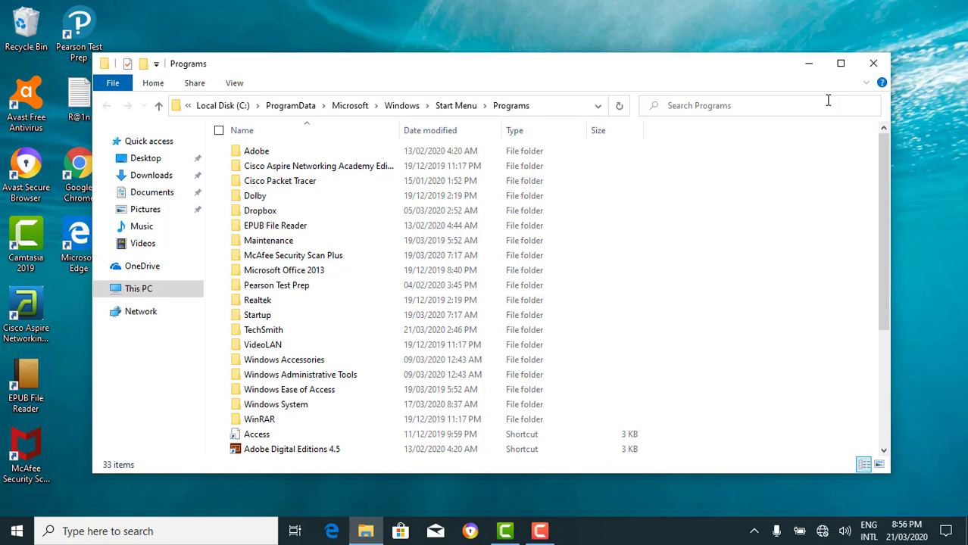
click(808, 64)
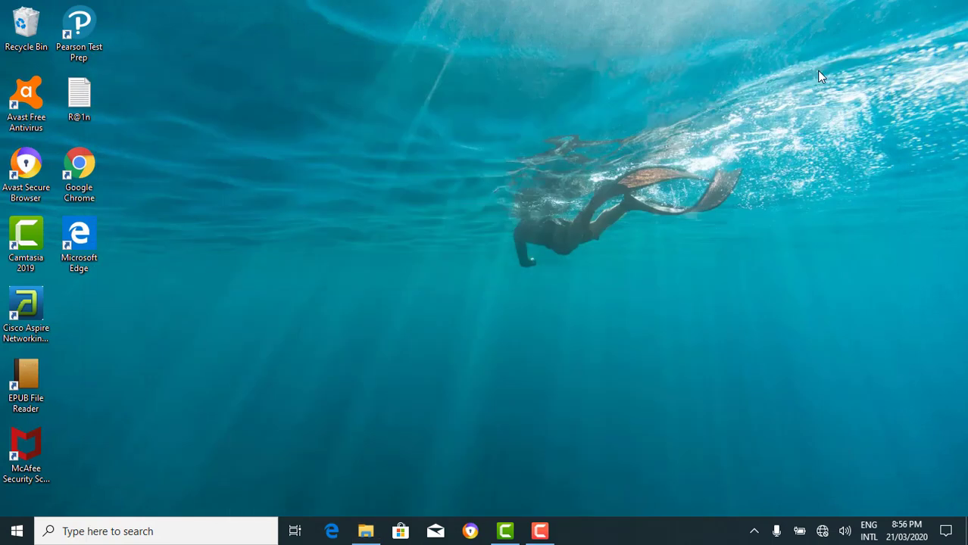
Step: Restore the minimized Programs window, maximize it to fill the screen, and close it
click(365, 531)
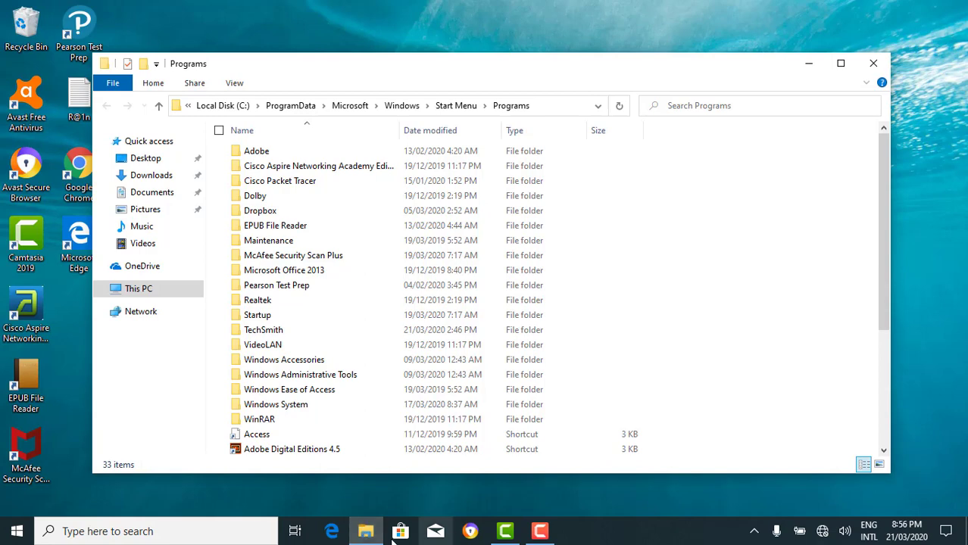
click(843, 65)
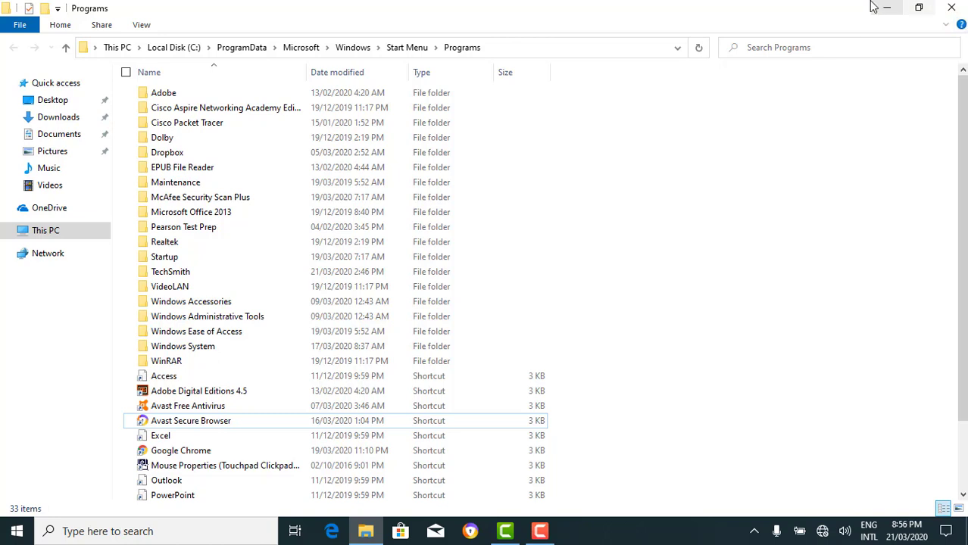
click(944, 13)
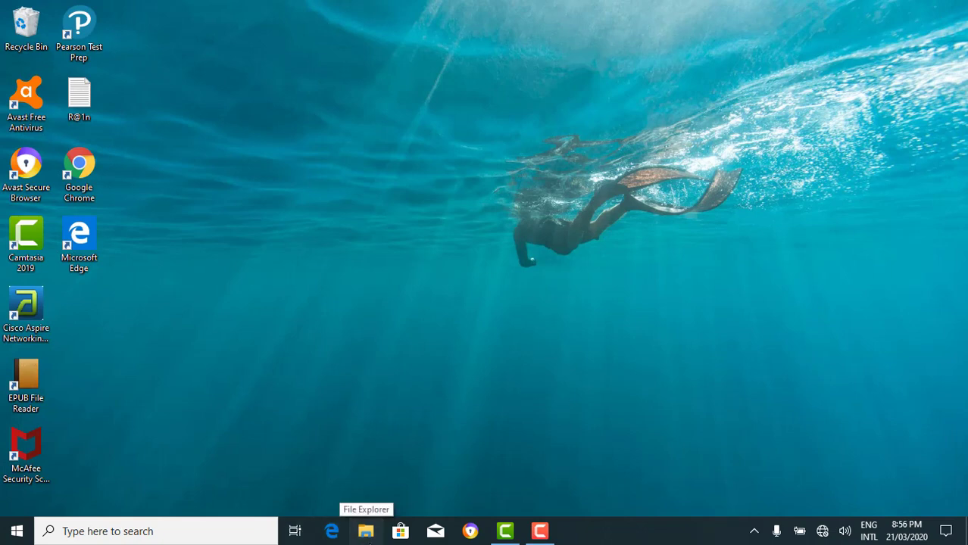
Step: Open a new File Explorer window, minimize it, and bring it back on screen
click(366, 531)
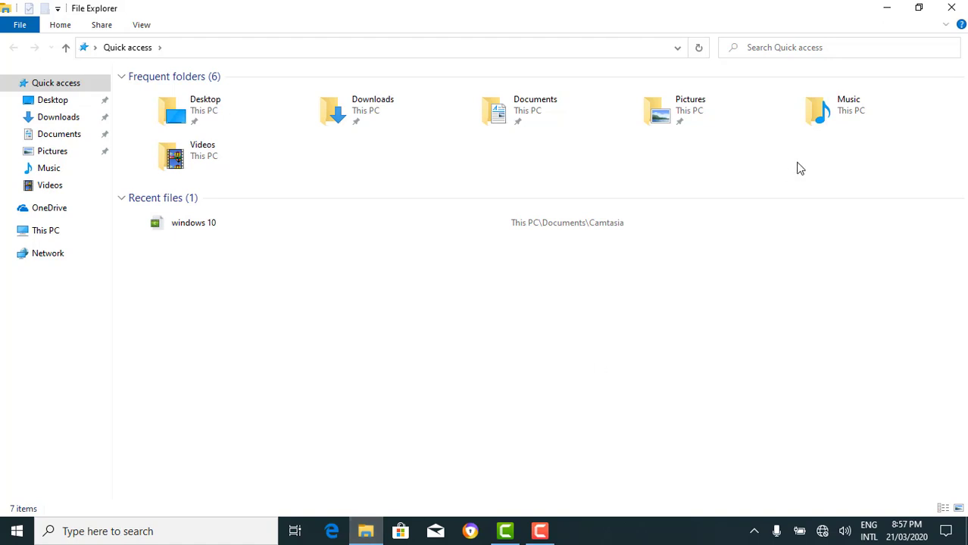
click(887, 9)
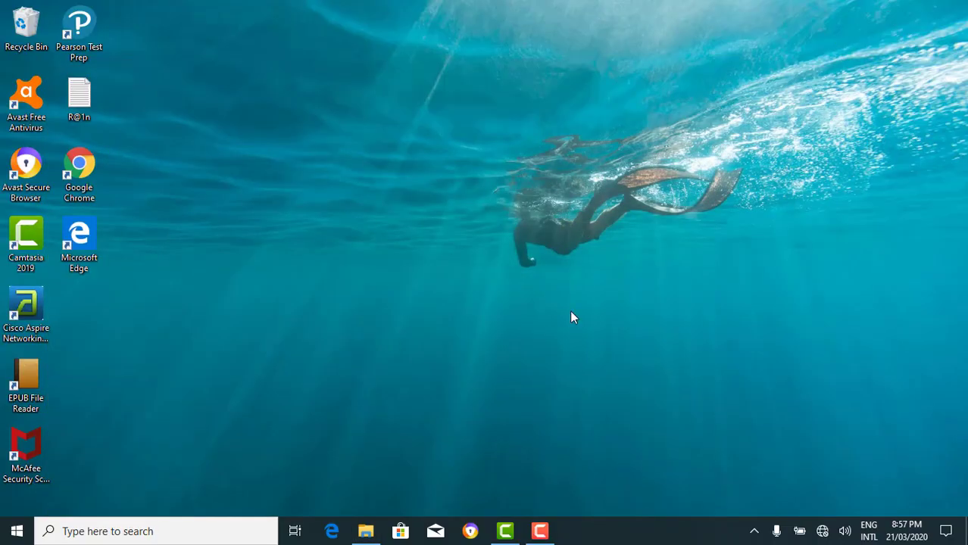
click(367, 537)
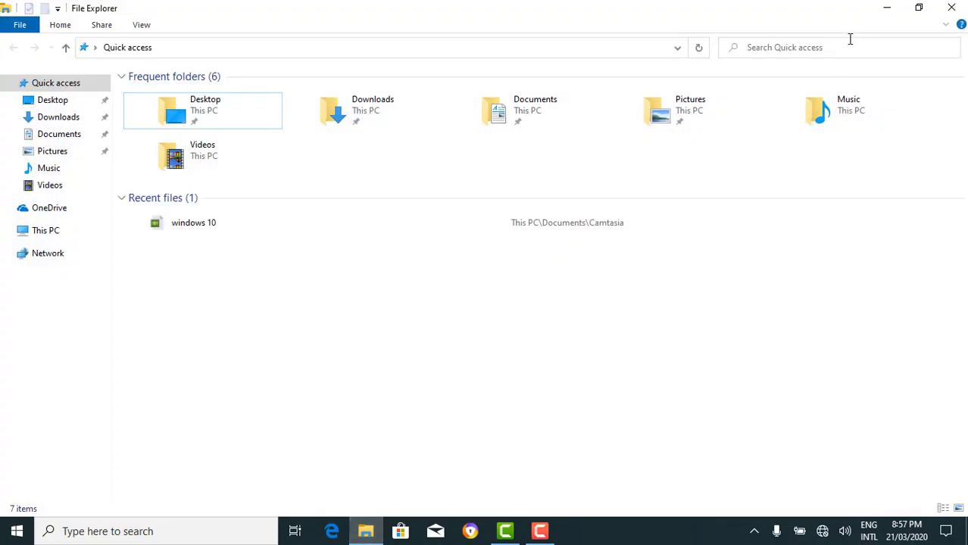
Step: Restore the maximized File Explorer window down, narrow it from both sides and shorten it from its upper edge
click(919, 8)
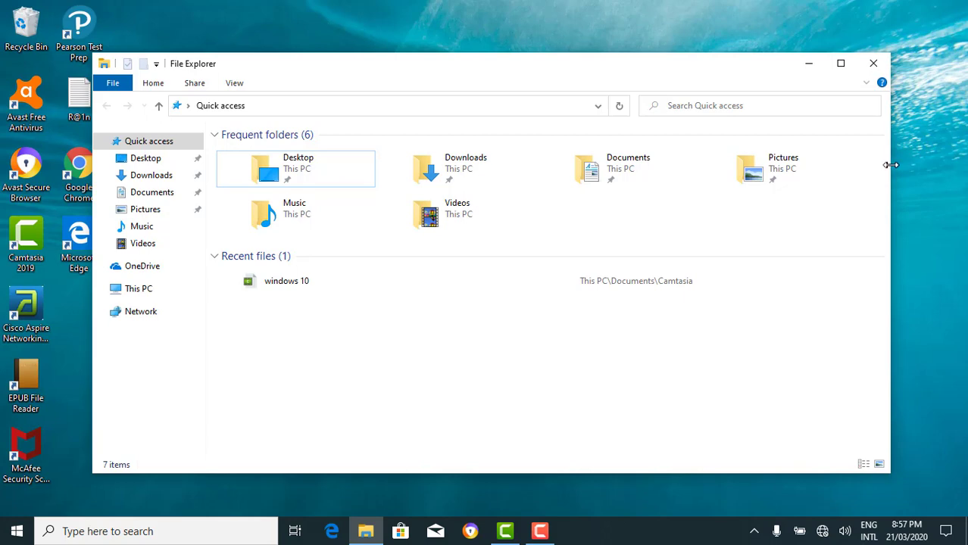
drag(886, 162, 578, 180)
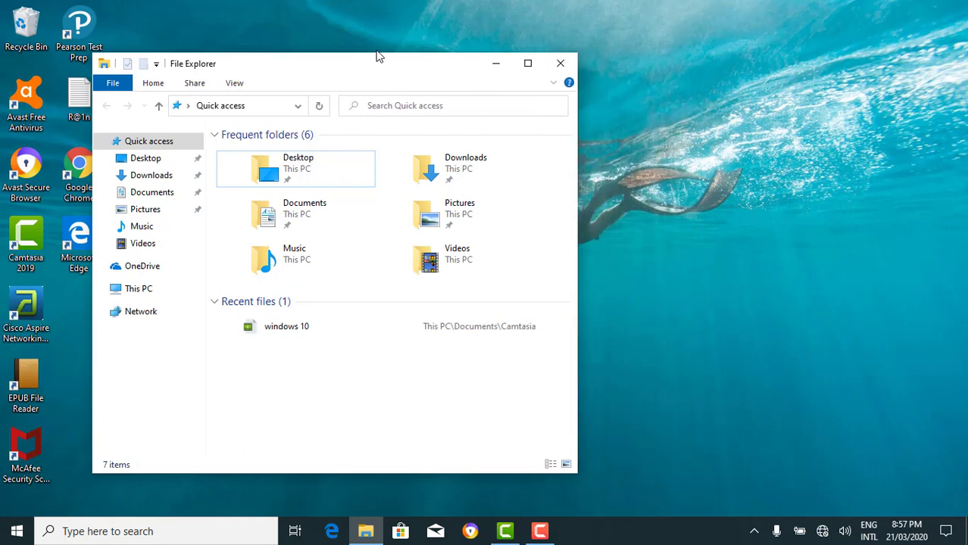
drag(376, 54, 383, 188)
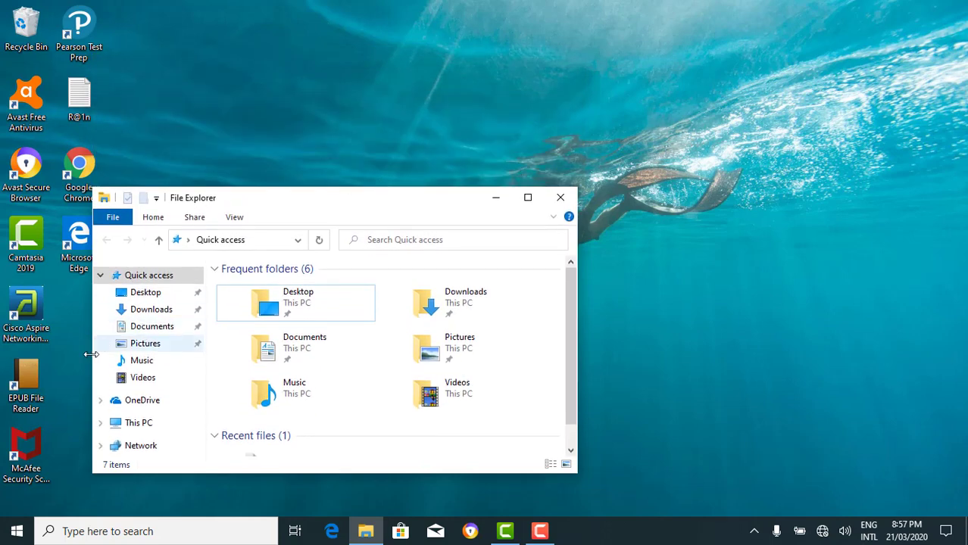
drag(91, 360, 203, 365)
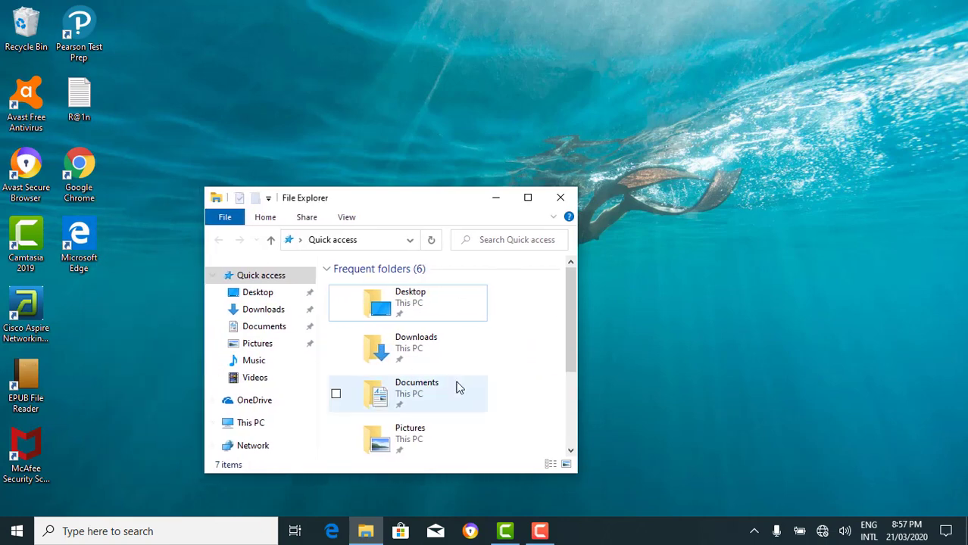
drag(568, 332, 565, 309)
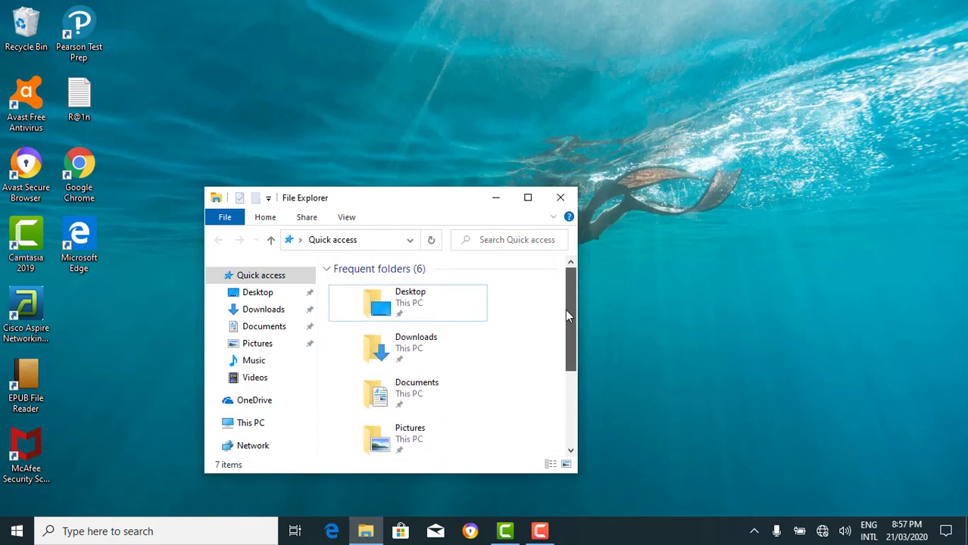
Step: Maximize and restore the File Explorer window, move it across the desktop, and maximize it again
click(530, 202)
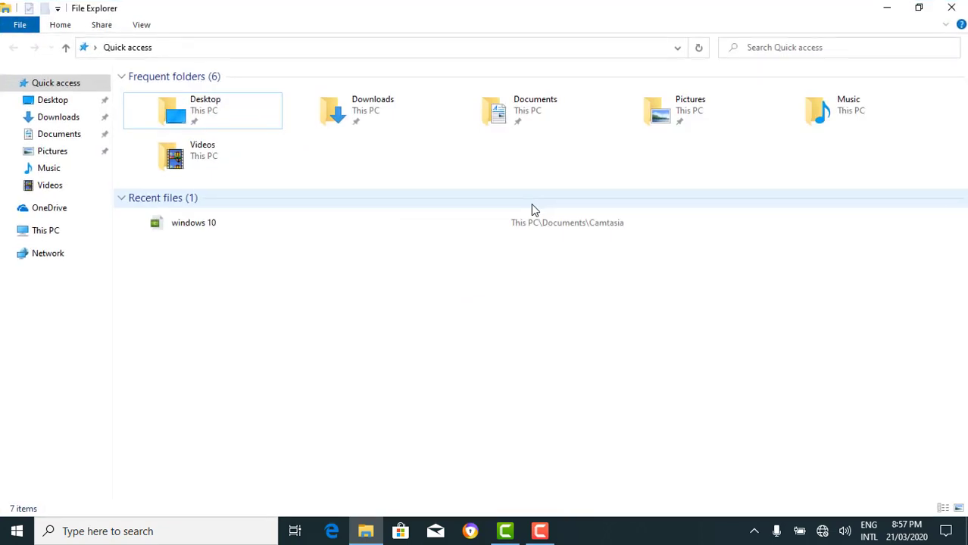
click(920, 9)
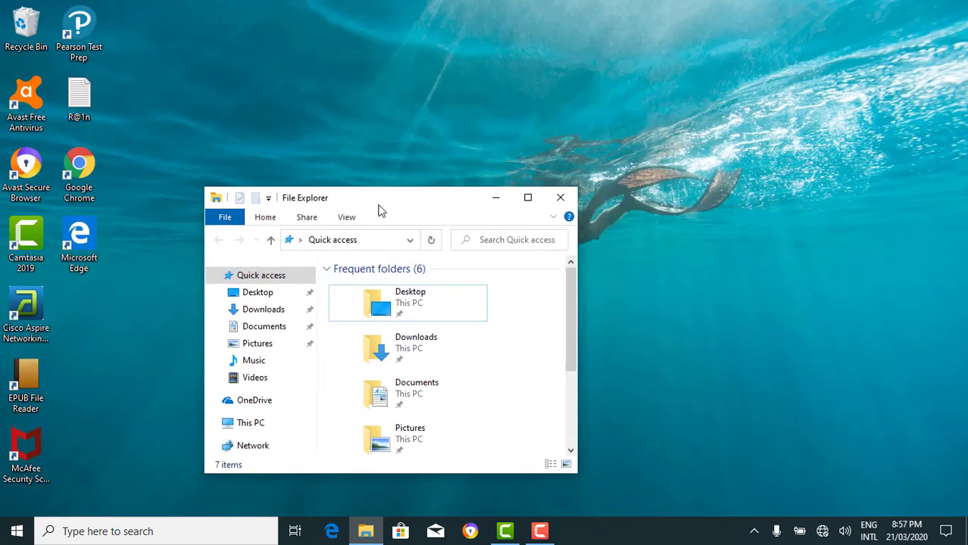
drag(379, 211, 468, 138)
double_click(461, 135)
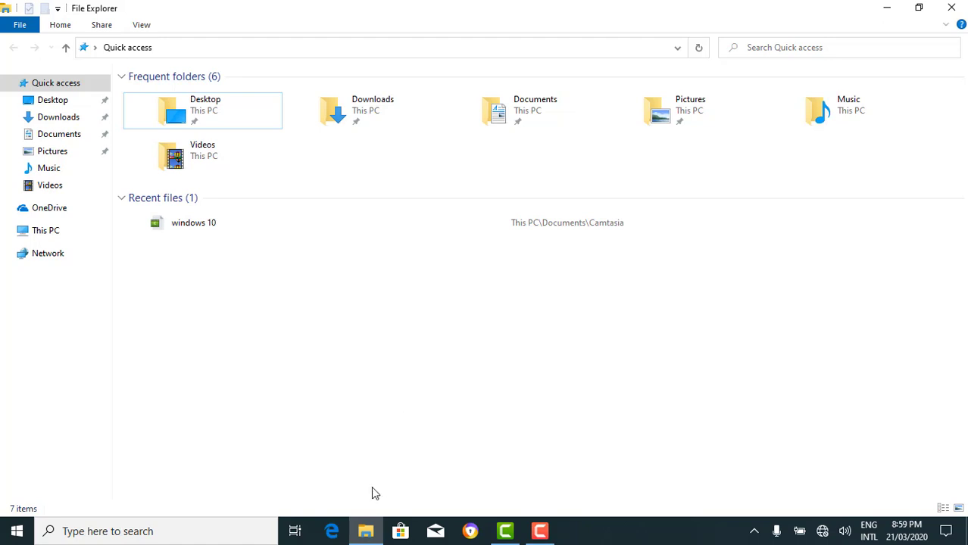
Step: Close the USB Drive (E:) window in front of the File Explorer window
mouse_move(369, 538)
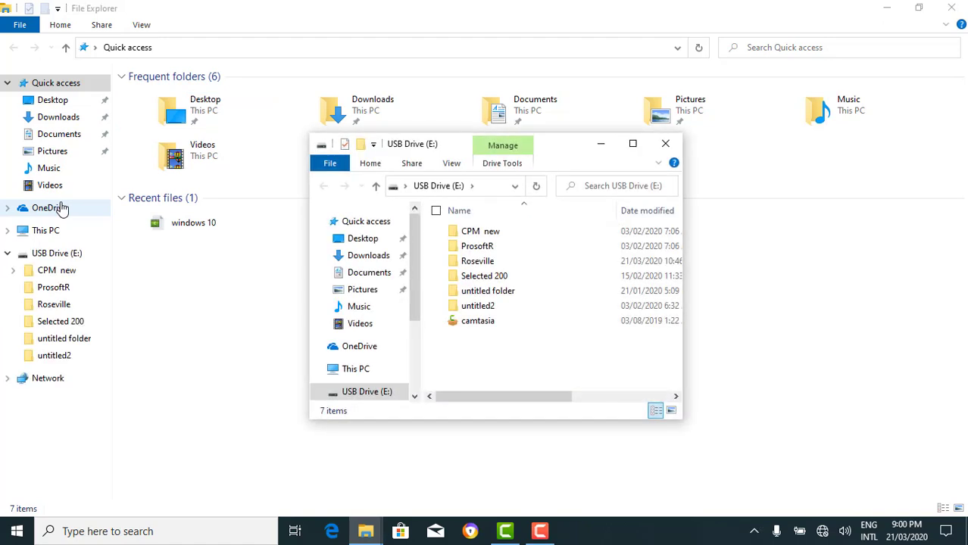
click(665, 143)
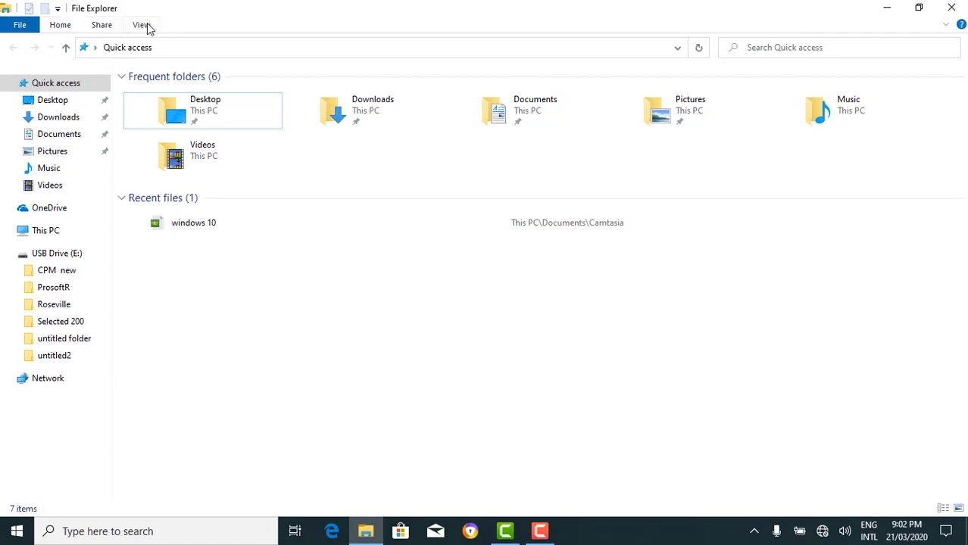
Step: View File Explorer's file commands, including the new-window options and the list of frequent places, without choosing any
click(21, 32)
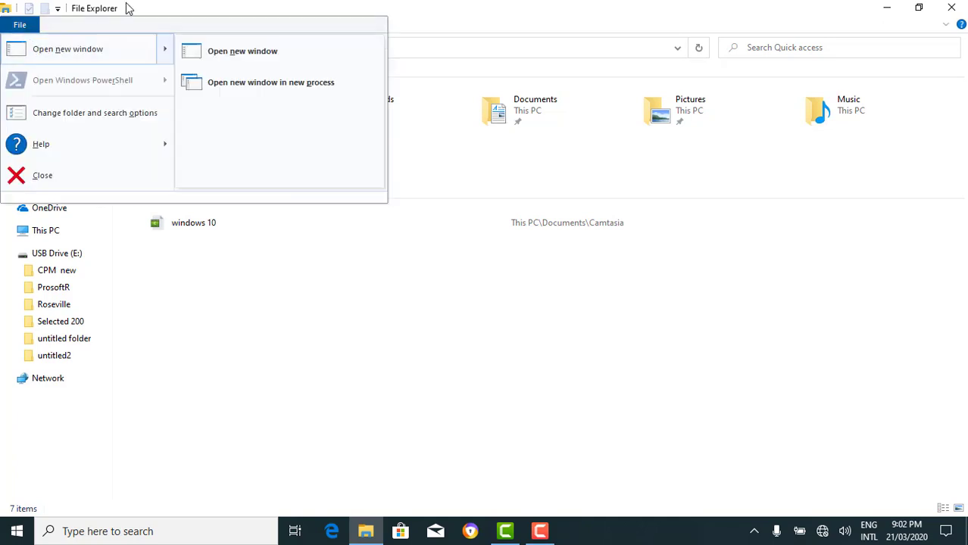
click(329, 8)
click(20, 24)
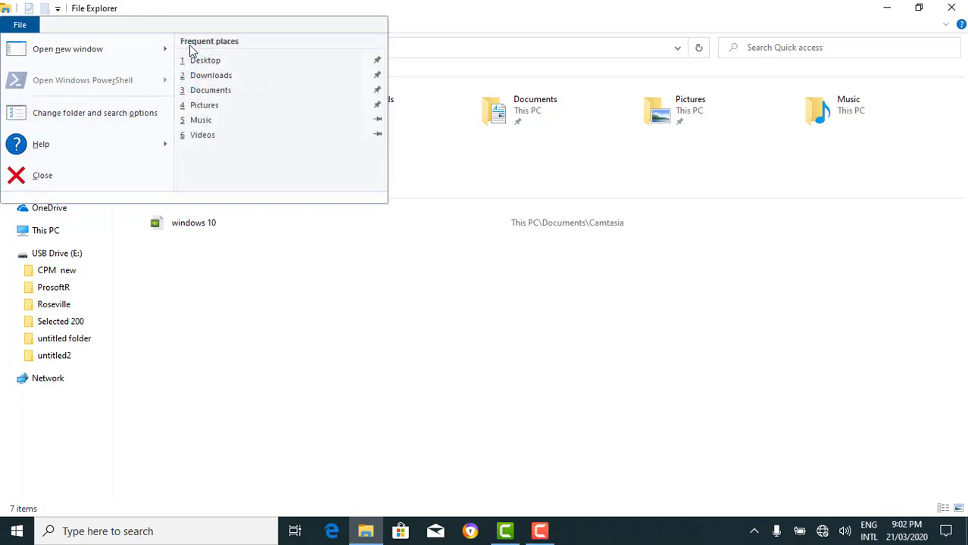
click(274, 11)
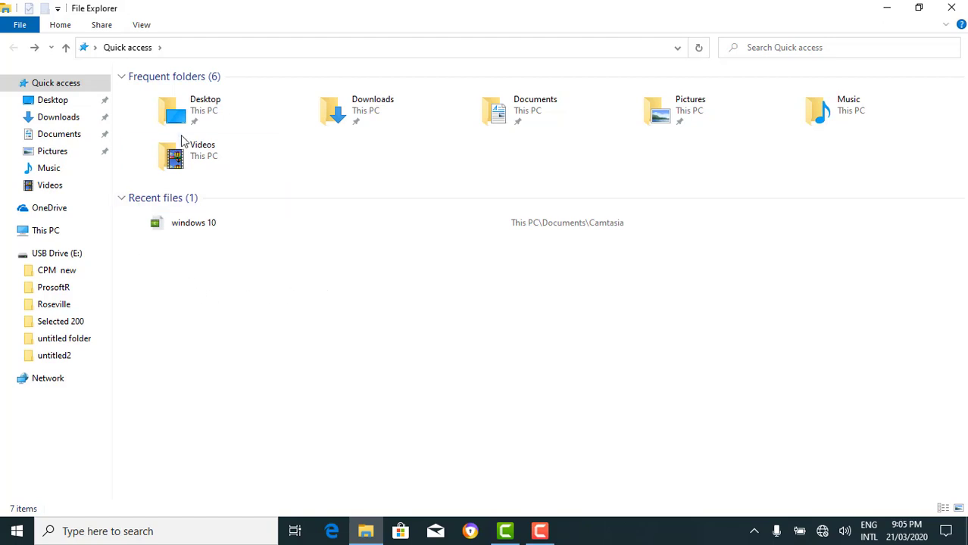
Step: Open the Desktop folder from the frequent folders in Quick access
double_click(242, 130)
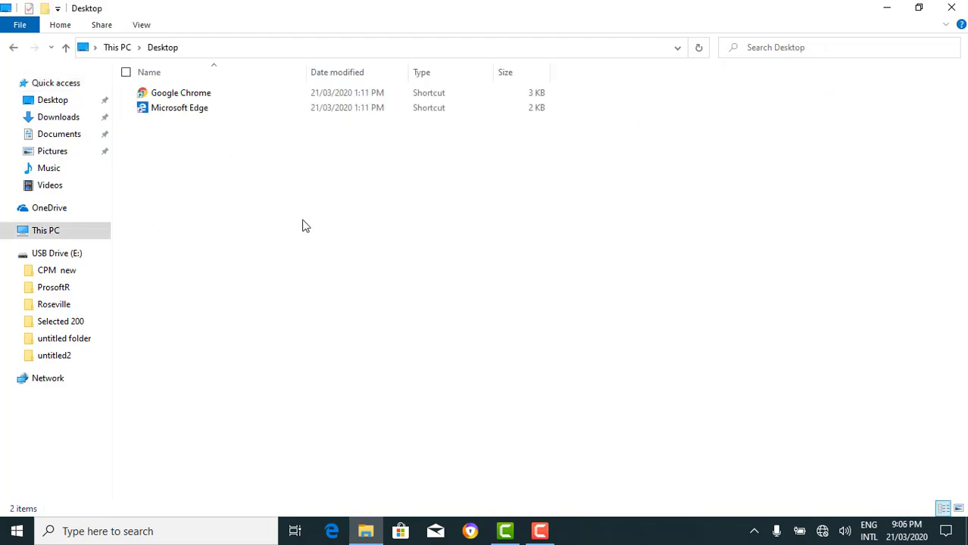
Step: Create a new folder named "using W10" in the Desktop folder
right_click(374, 198)
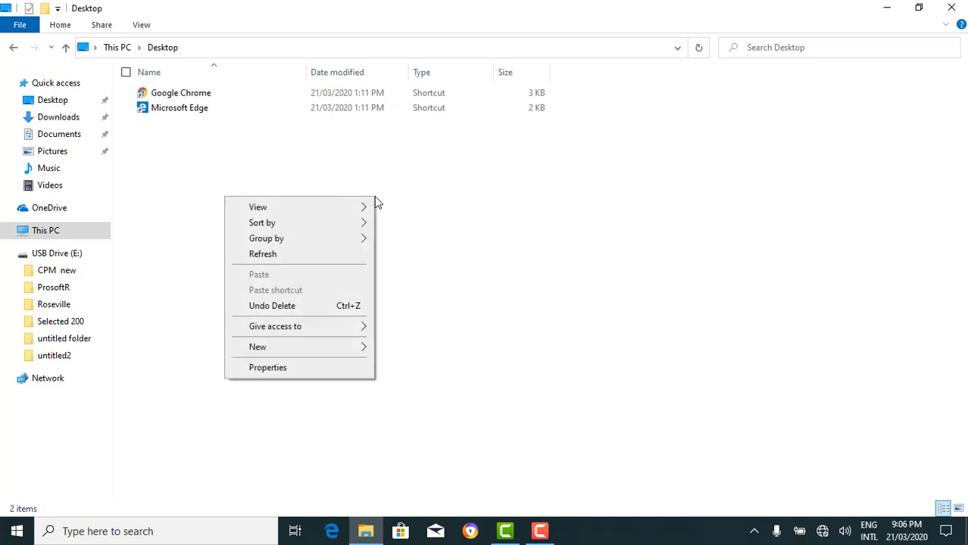
mouse_move(348, 352)
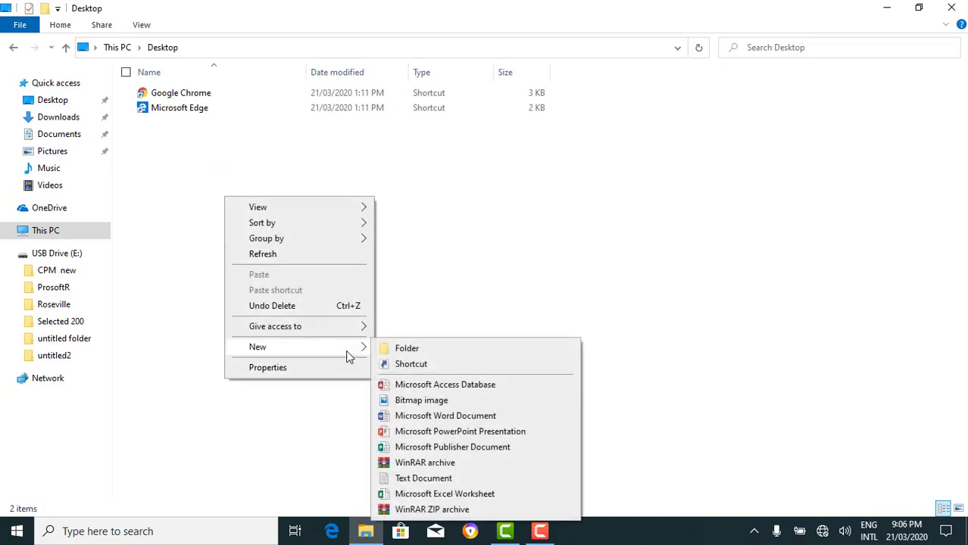
click(387, 348)
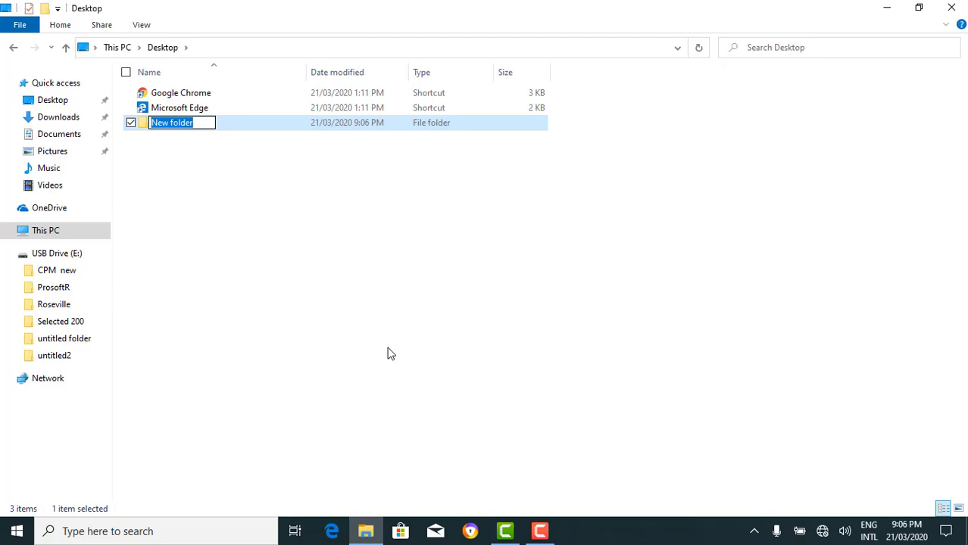
text(using )
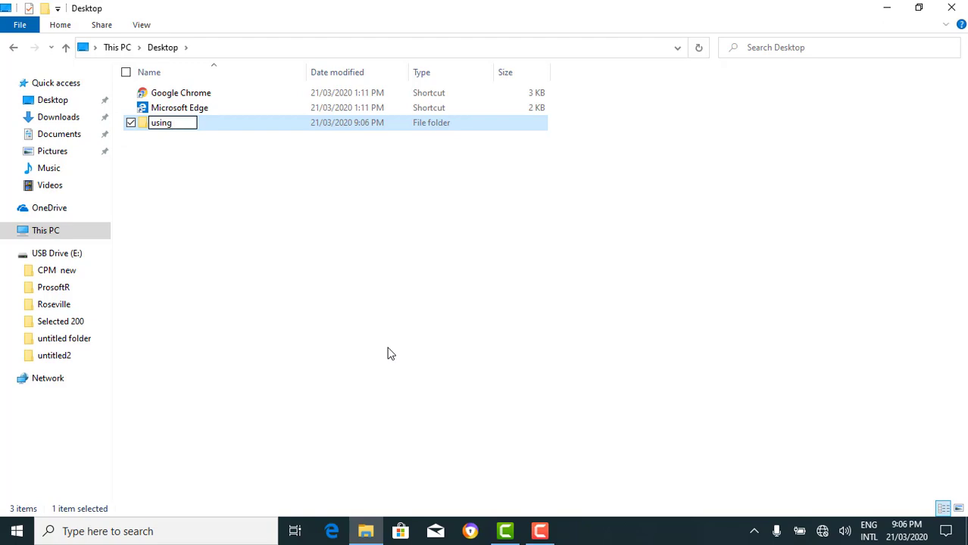
text(W10)
key(Return)
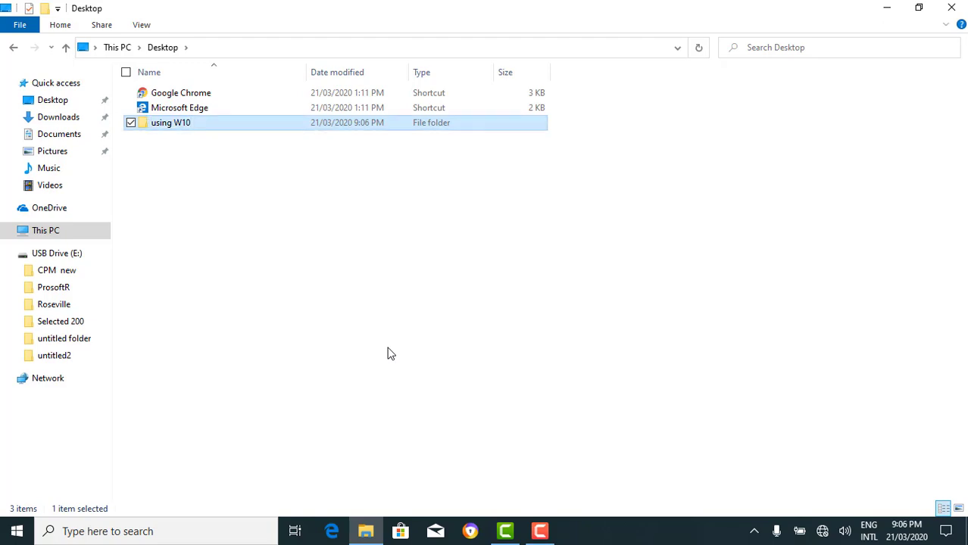
click(343, 173)
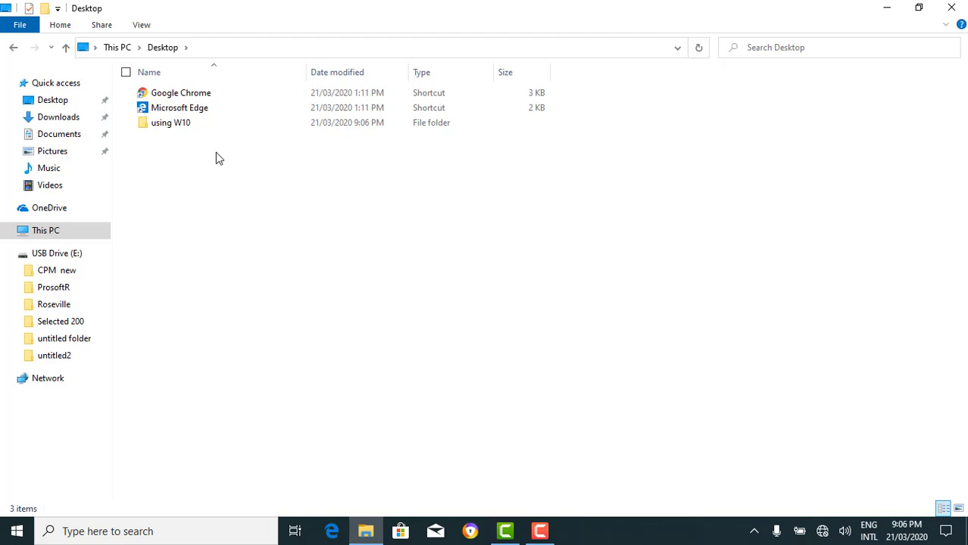
Step: Create a second folder named "using W10 II" in the Desktop folder
click(49, 27)
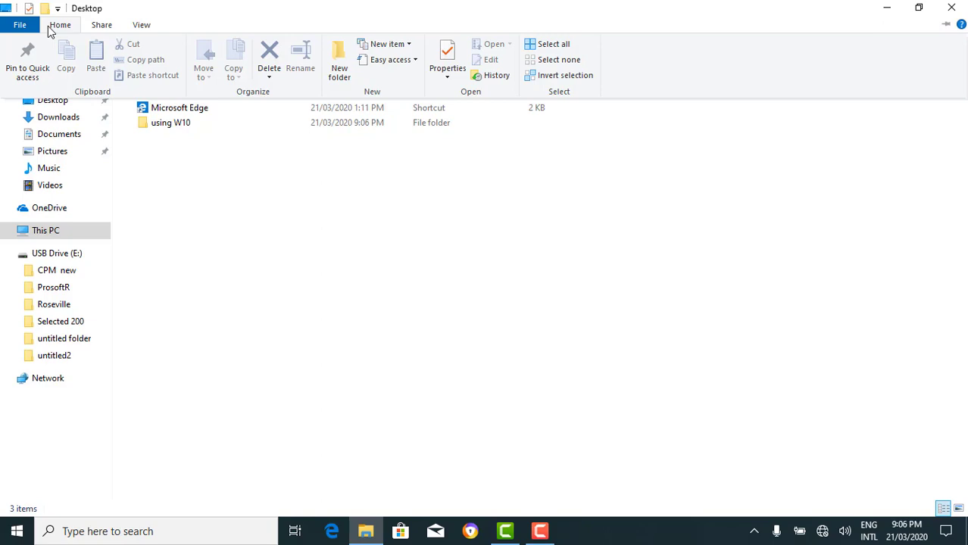
click(338, 72)
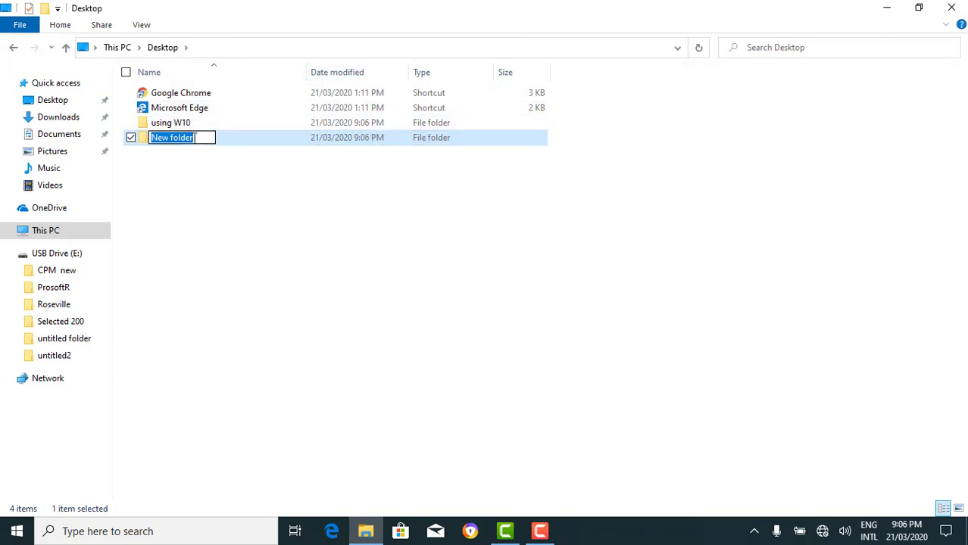
text(using )
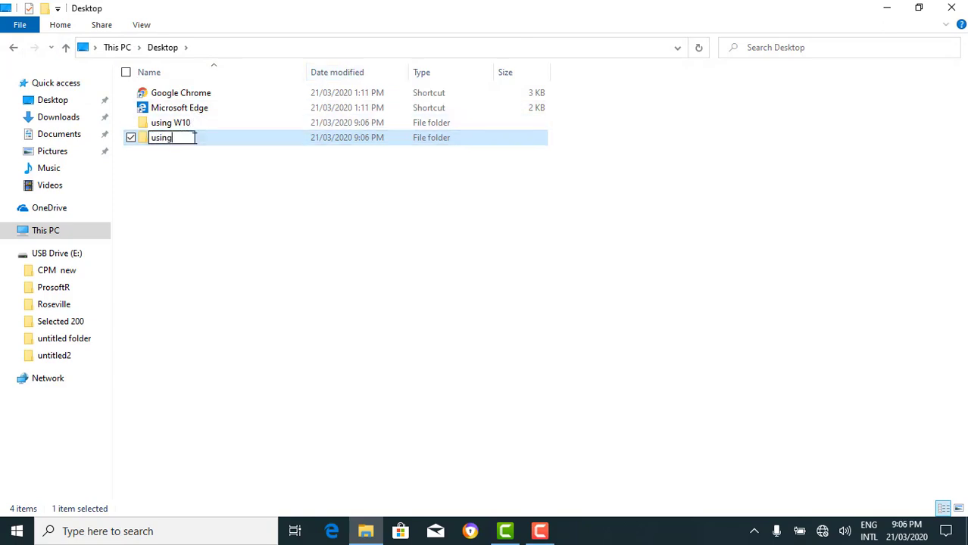
text(W10 II)
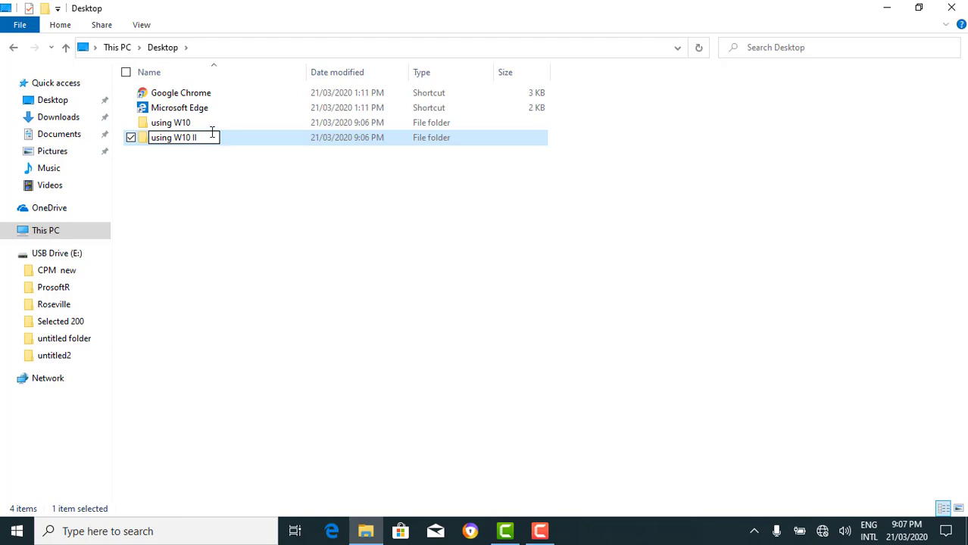
click(229, 152)
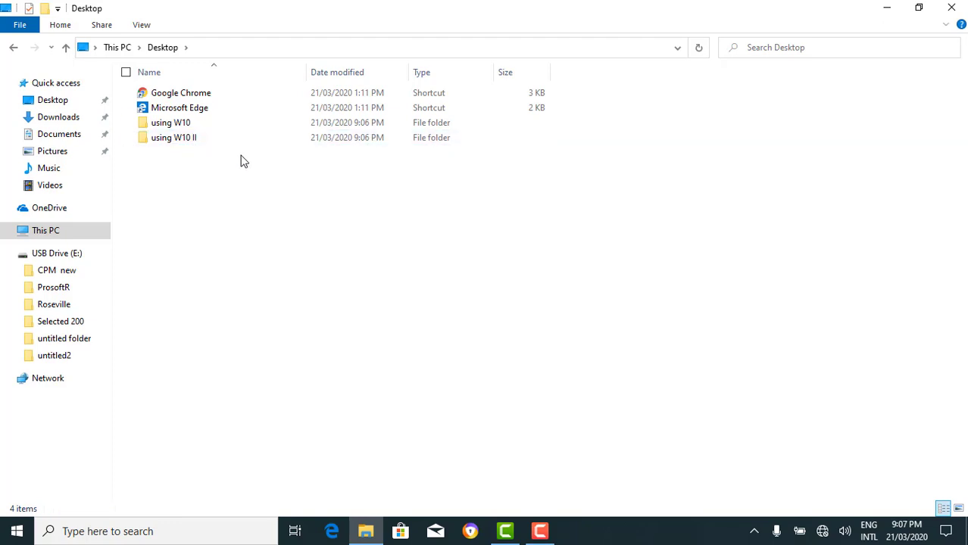
Step: Delete the "using W10 II" folder from the Desktop folder
mouse_move(237, 149)
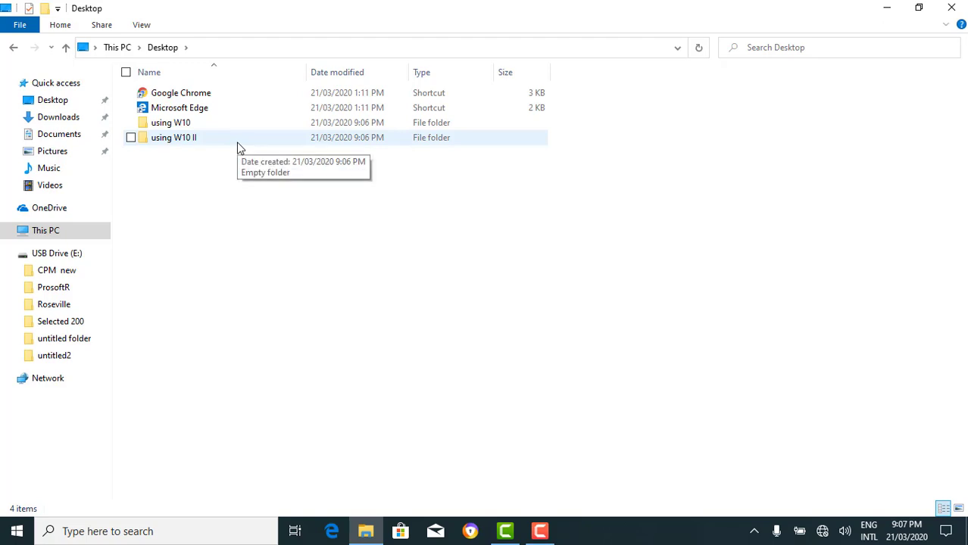
click(237, 149)
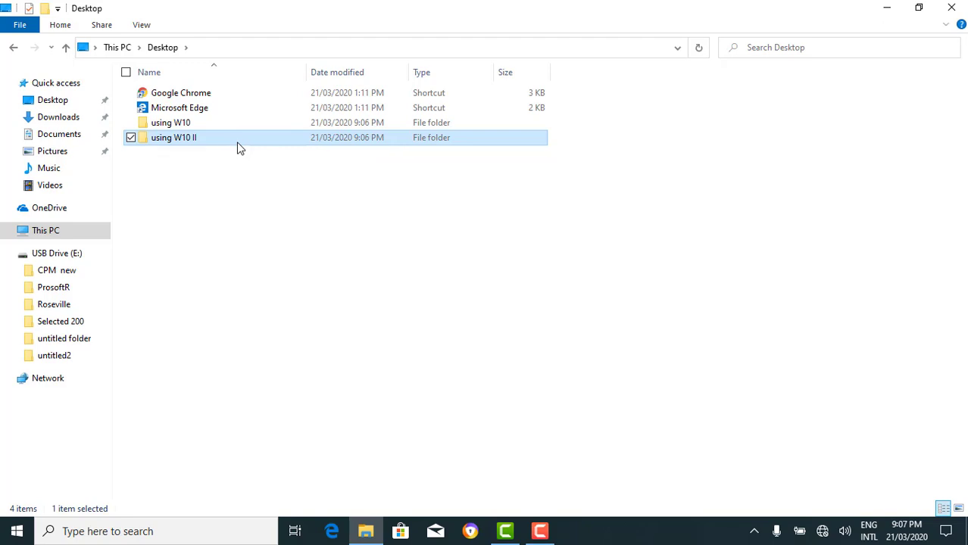
key(Delete)
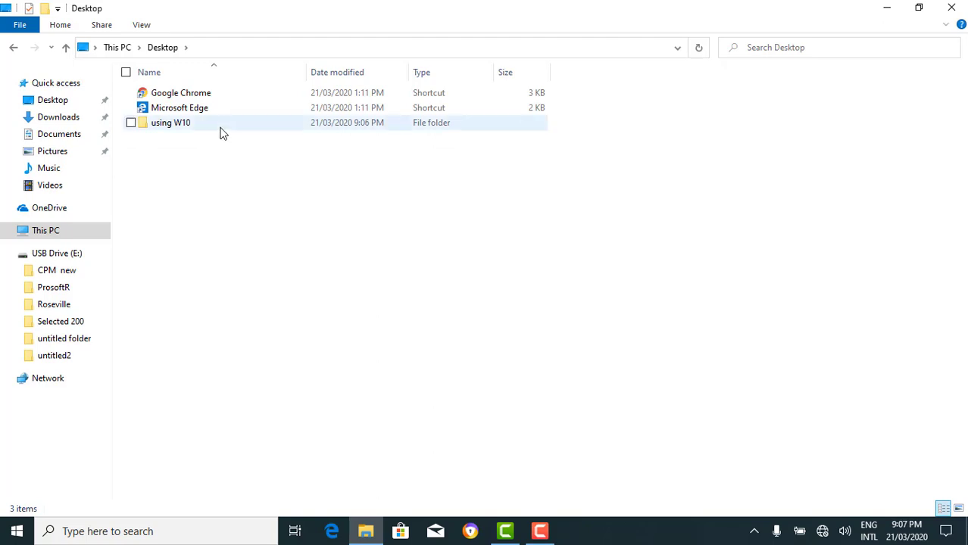
Step: Permanently delete the "using W10" folder from the Desktop folder
click(132, 126)
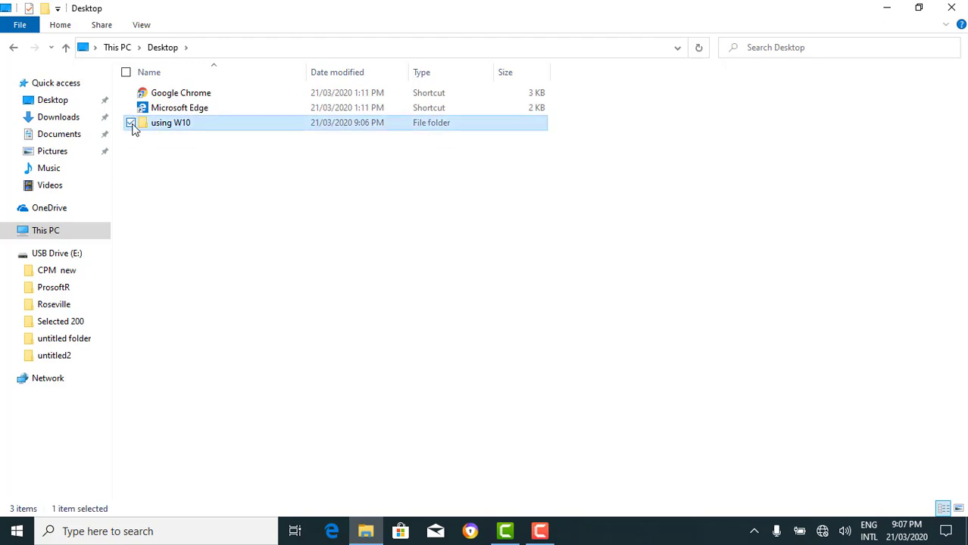
click(70, 26)
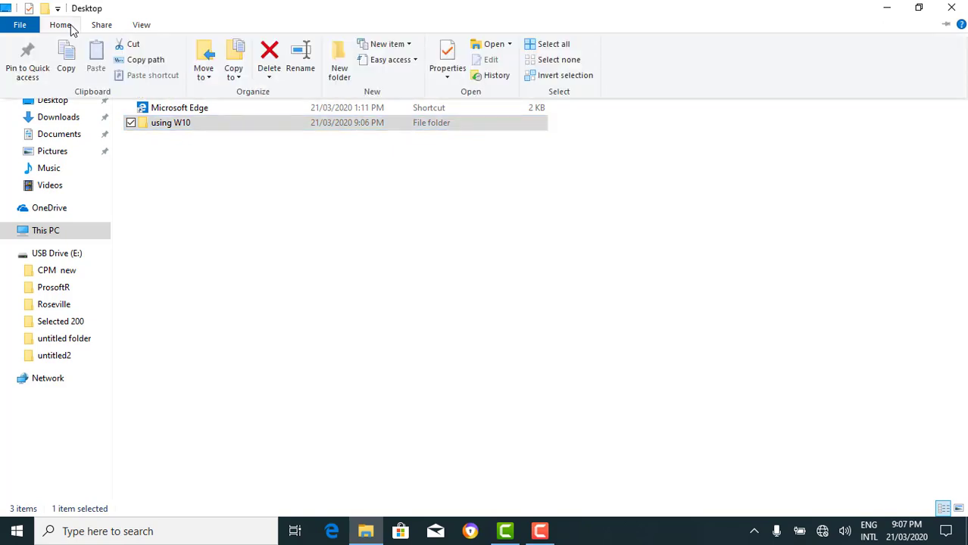
click(269, 80)
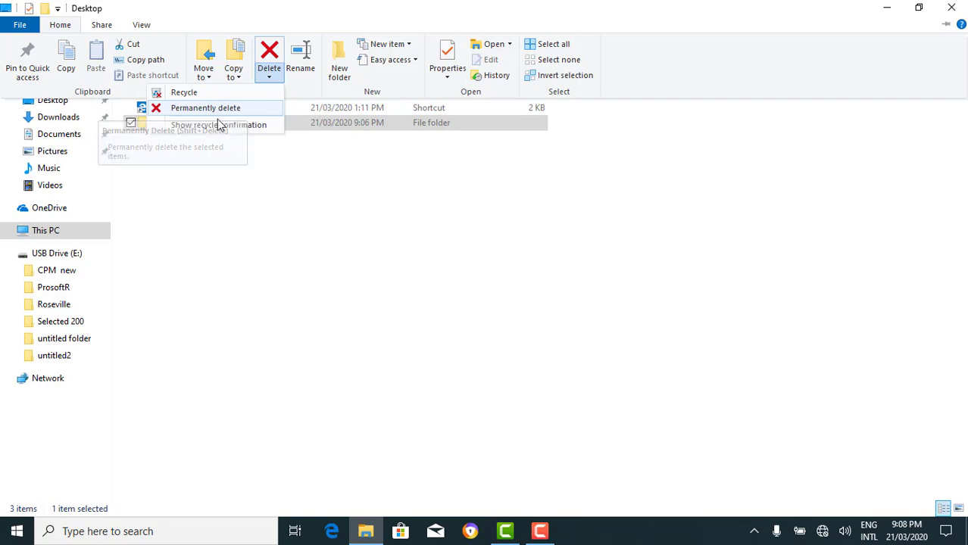
click(256, 110)
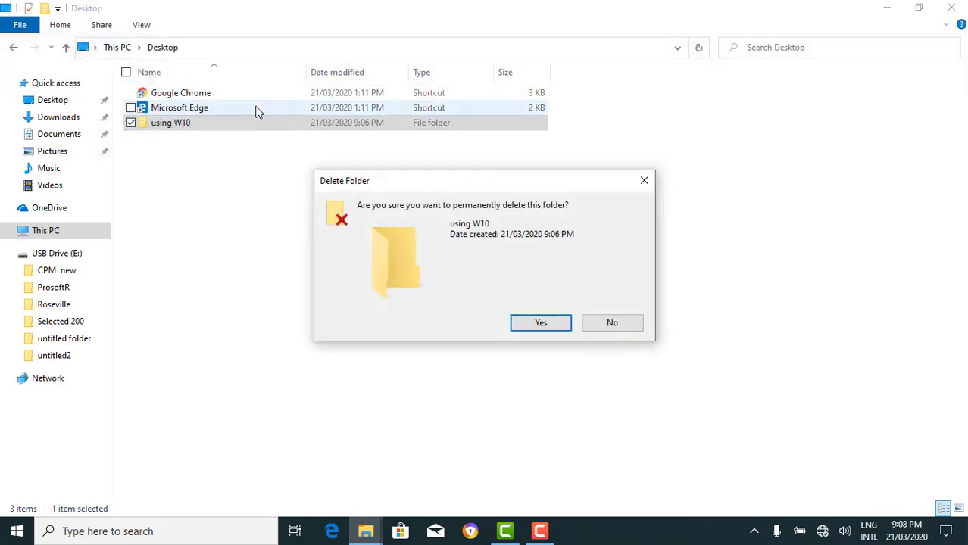
click(553, 326)
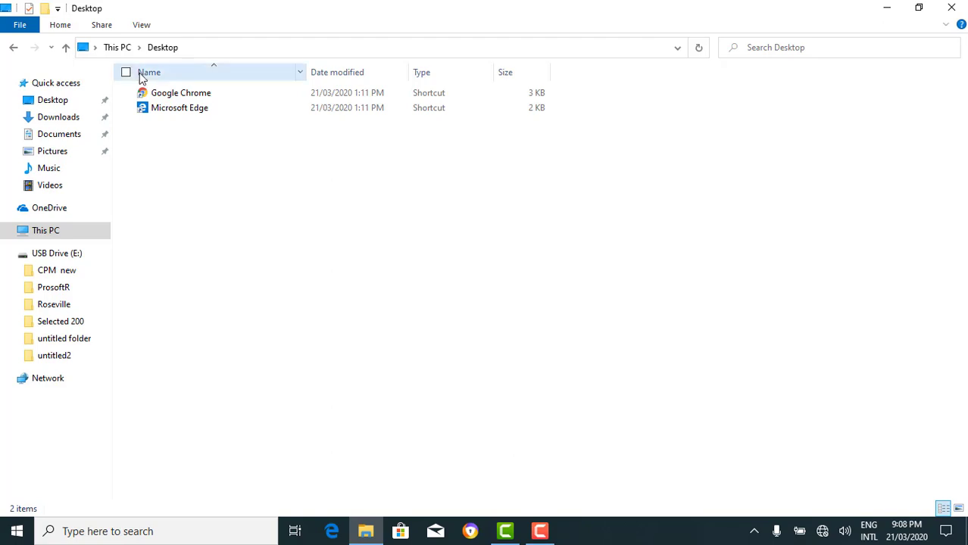
Step: Create a new folder named "copy" in the Desktop folder
right_click(195, 155)
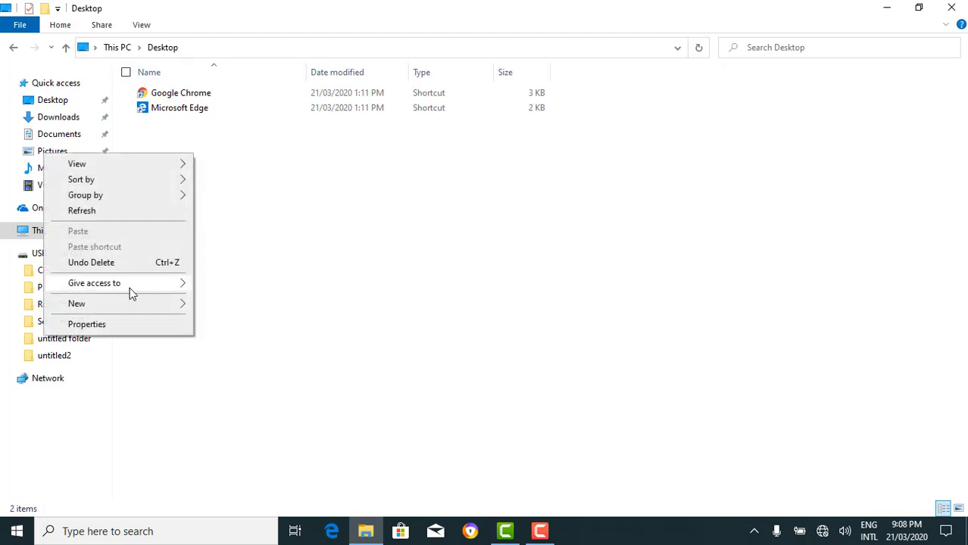
mouse_move(140, 304)
click(233, 309)
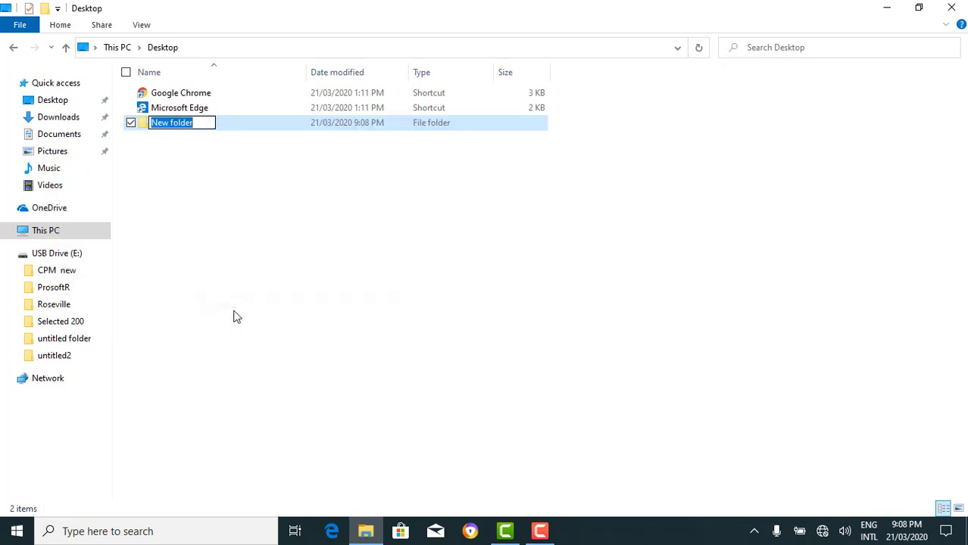
text(copy)
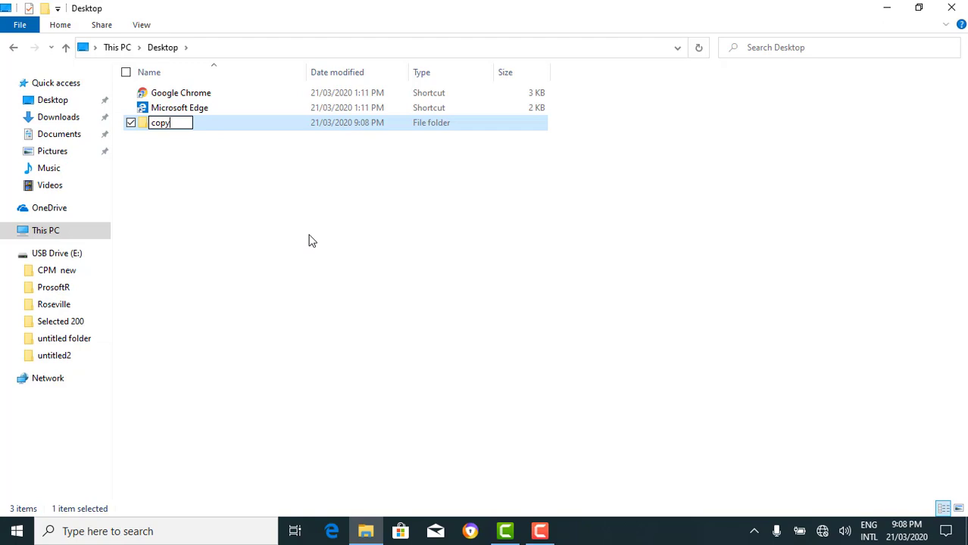
key(Return)
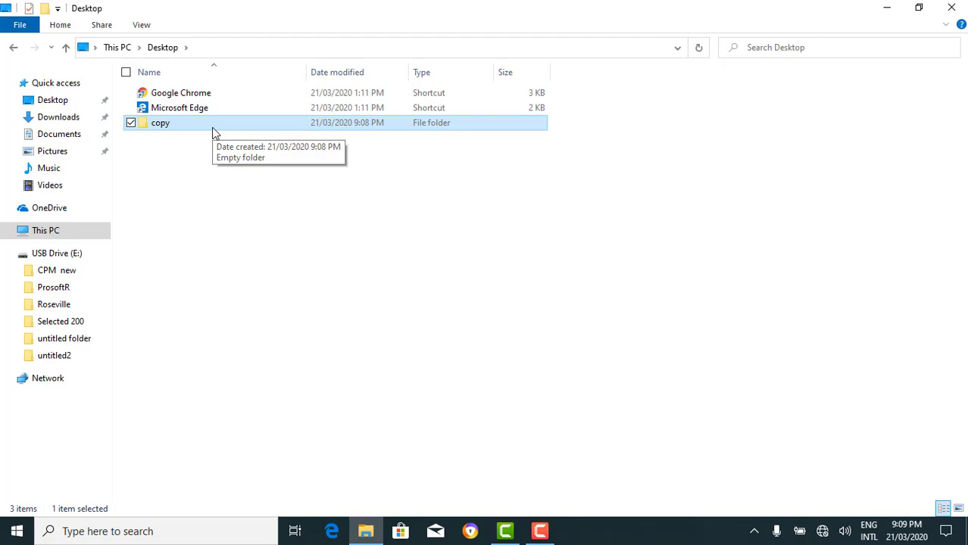
Step: Copy the "copy" folder to Documents with the Copy to command and open the Documents folder
click(63, 28)
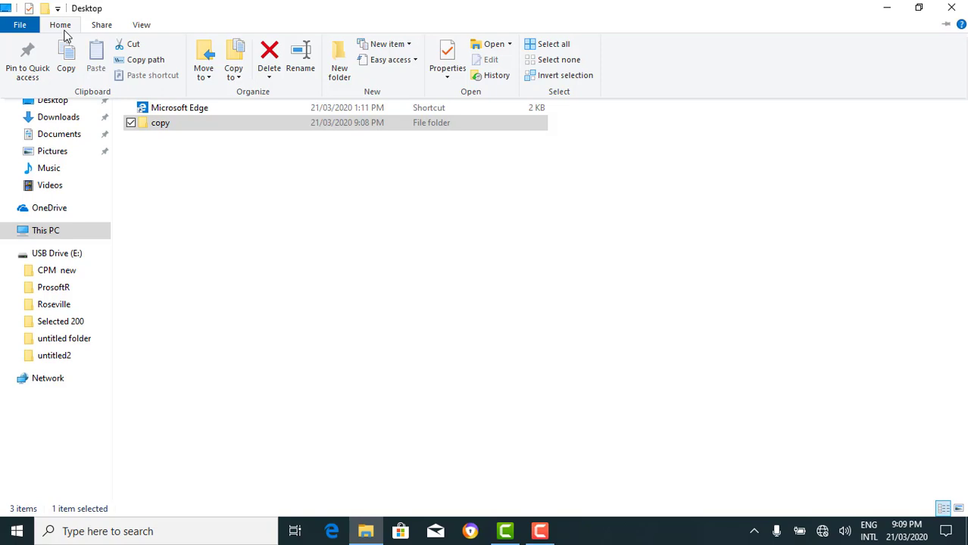
click(240, 79)
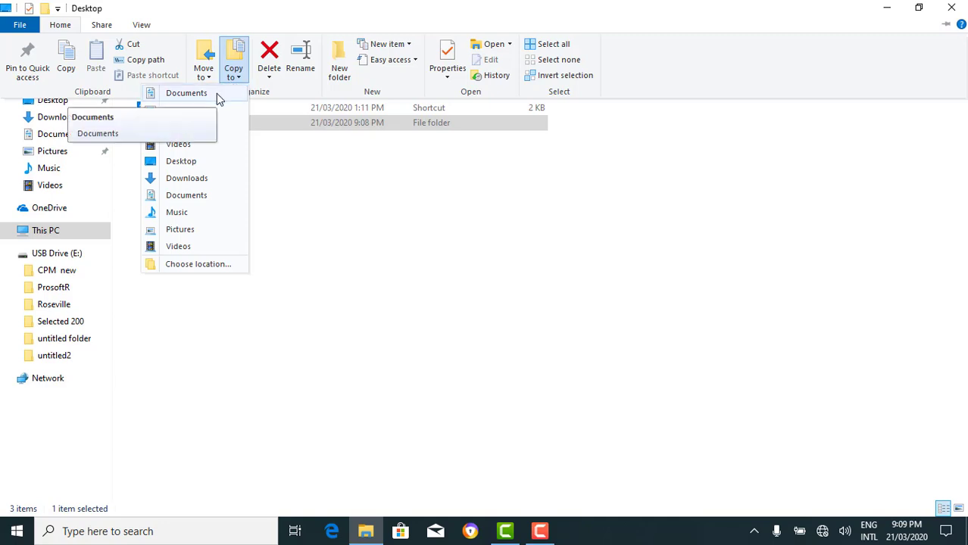
click(216, 93)
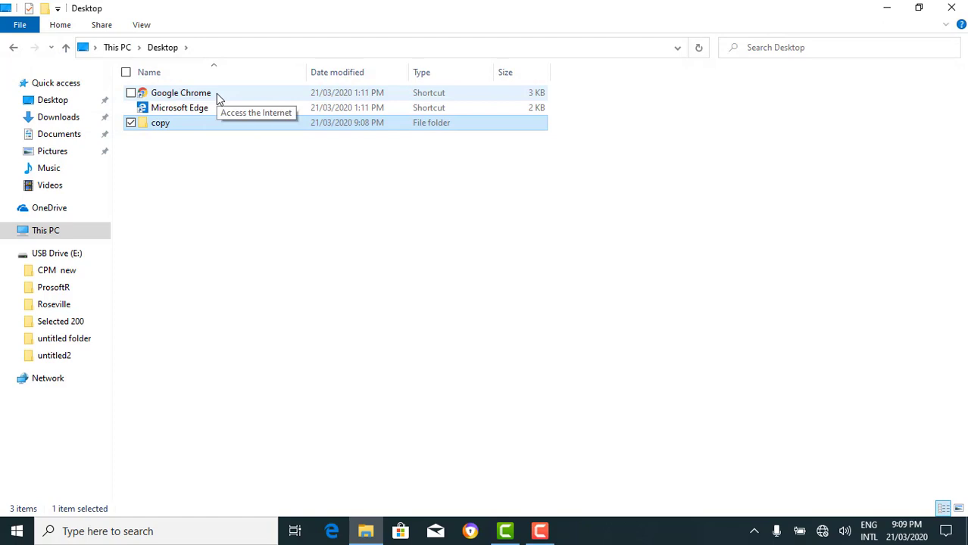
click(65, 139)
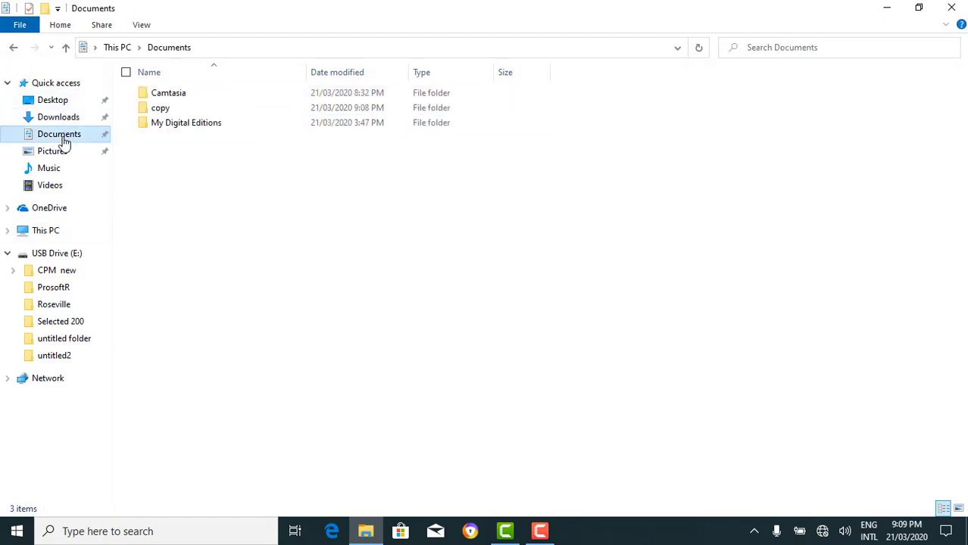
Step: Delete the "copy" folder from Documents and go back to the Desktop folder
click(222, 109)
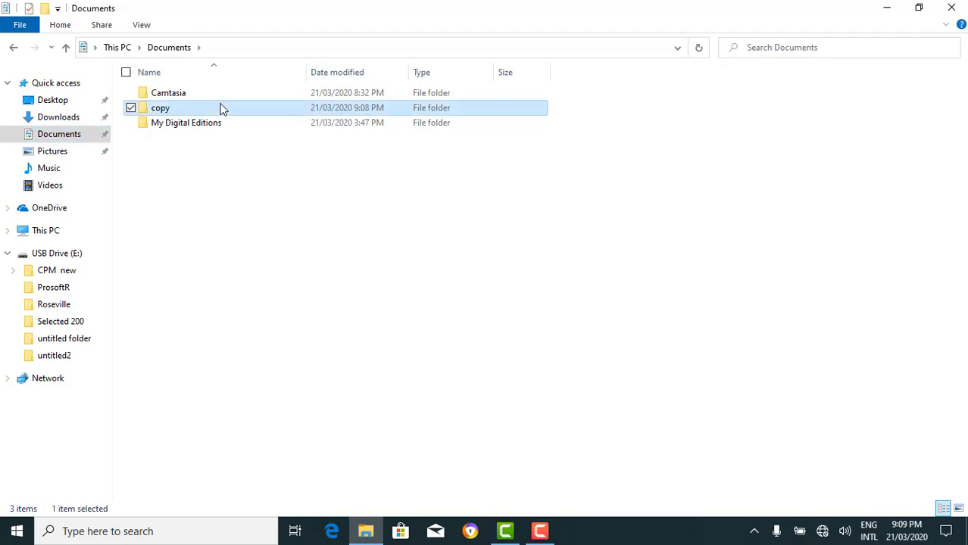
key(Delete)
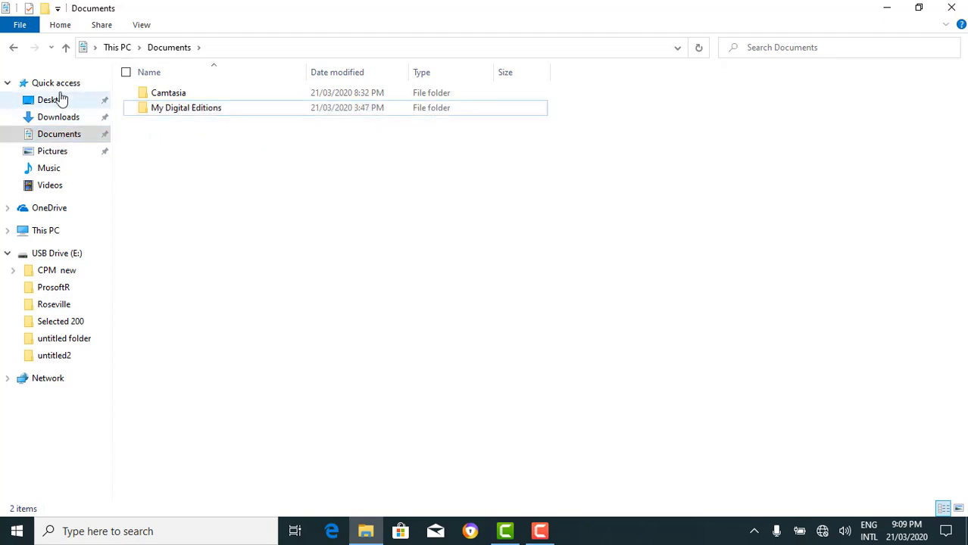
click(15, 47)
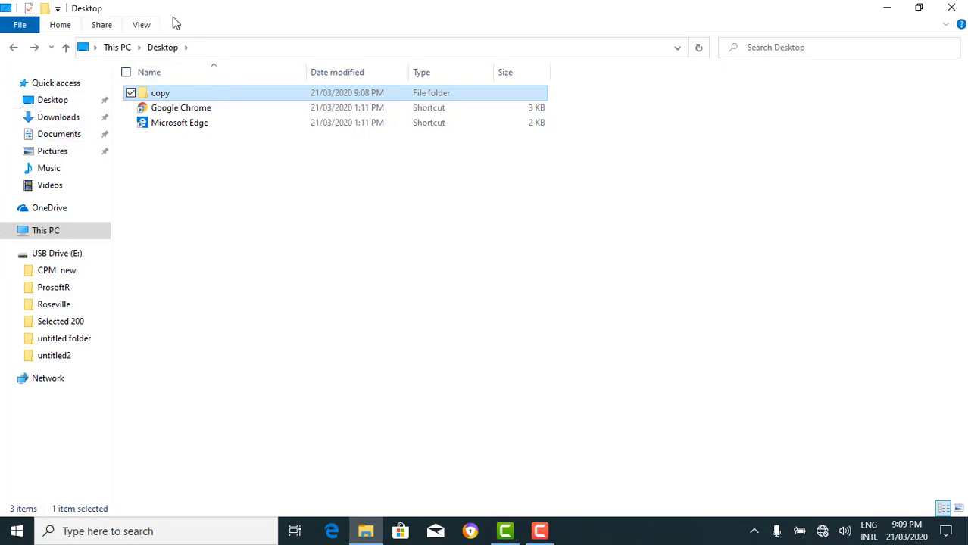
Step: Copy the "copy" folder from Desktop and paste it into the Documents folder
right_click(264, 92)
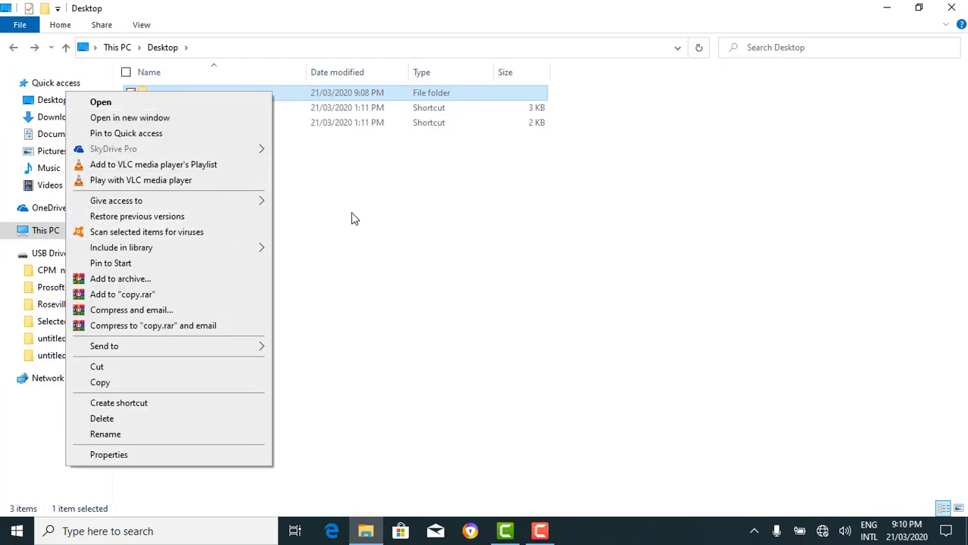
click(235, 386)
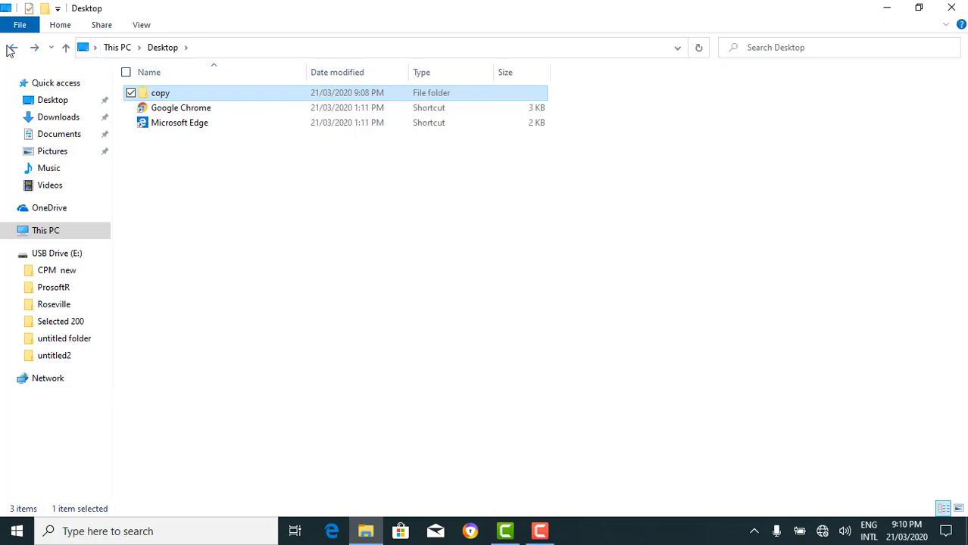
click(61, 135)
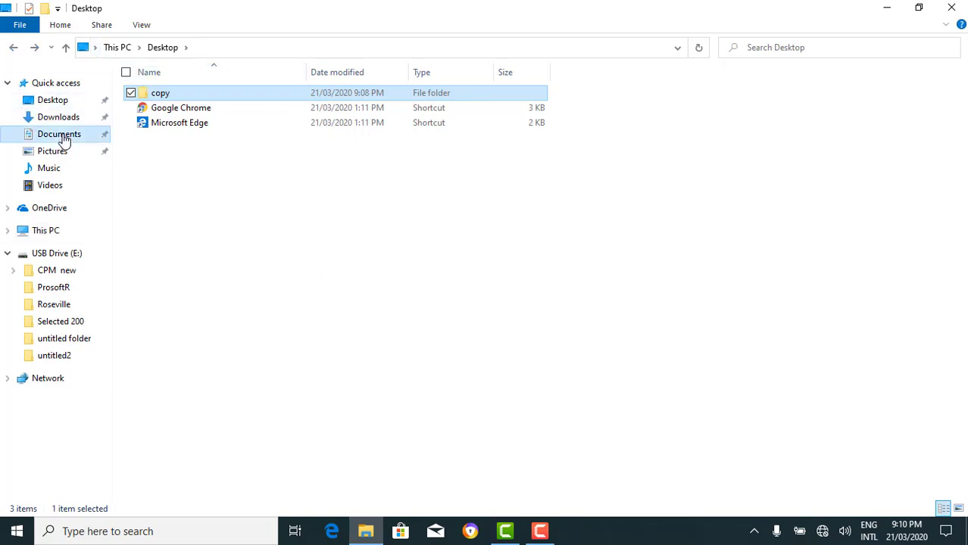
right_click(232, 179)
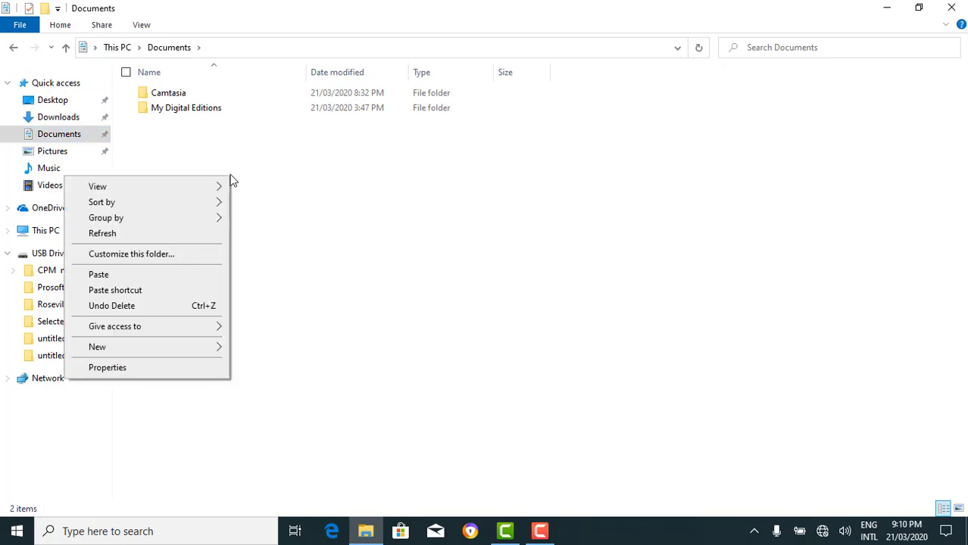
click(201, 282)
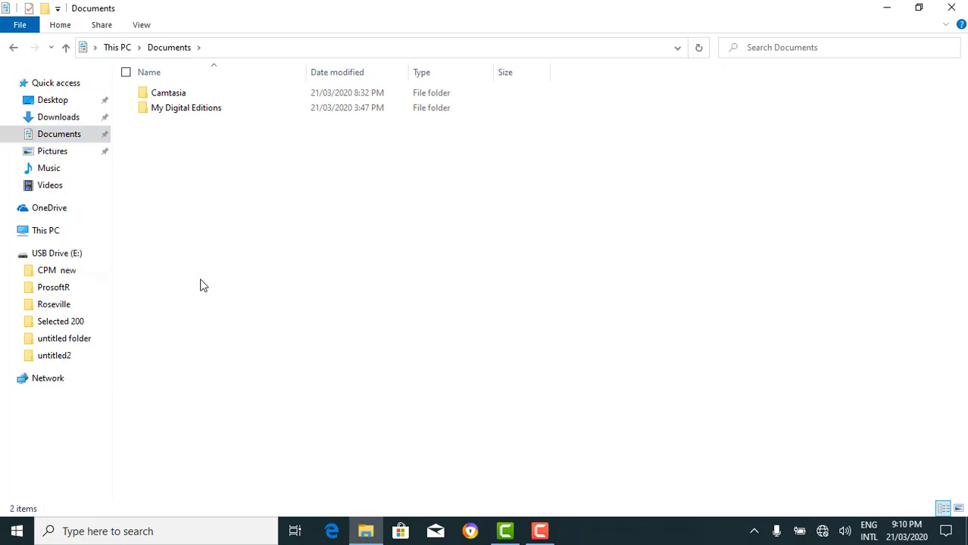
Step: Cut the "copy" folder from Documents and paste it into USB Drive (E:)
click(369, 157)
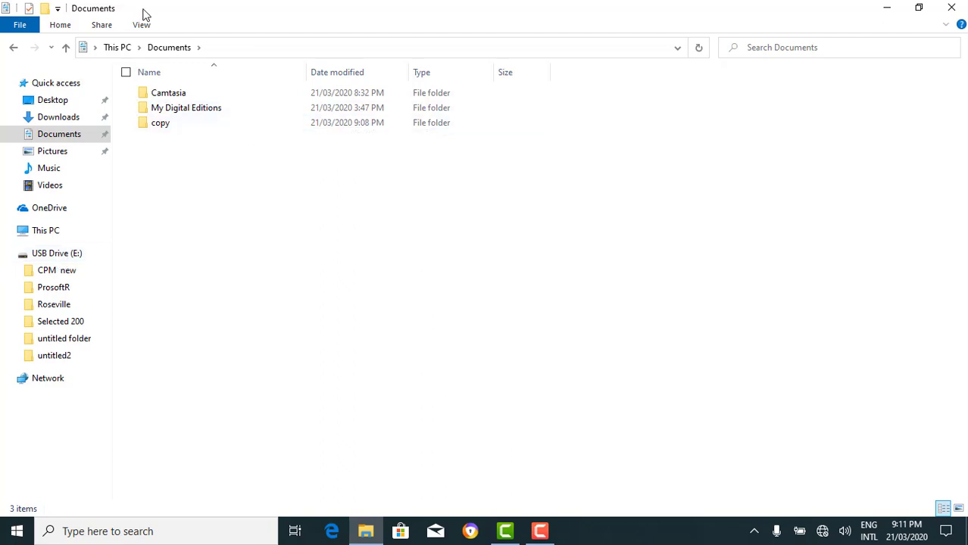
click(131, 123)
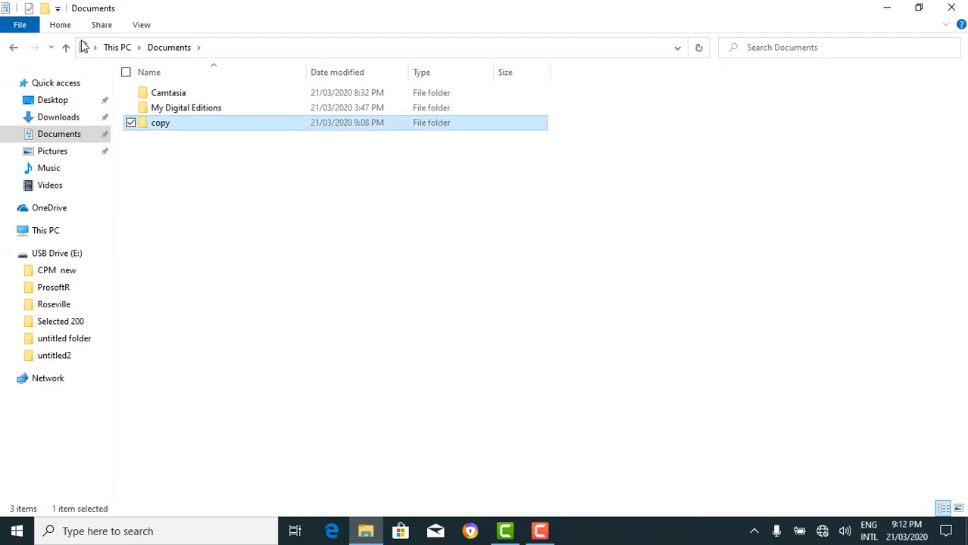
click(61, 27)
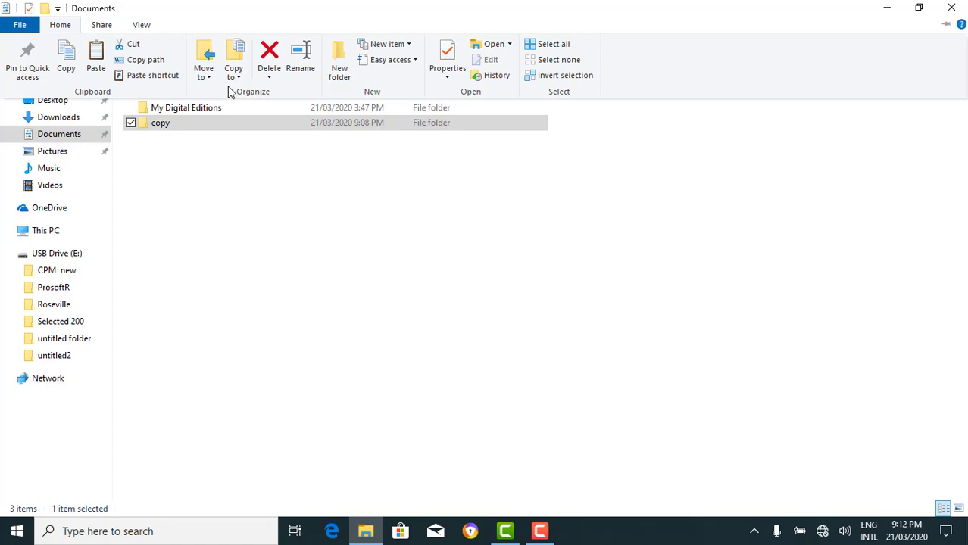
click(133, 47)
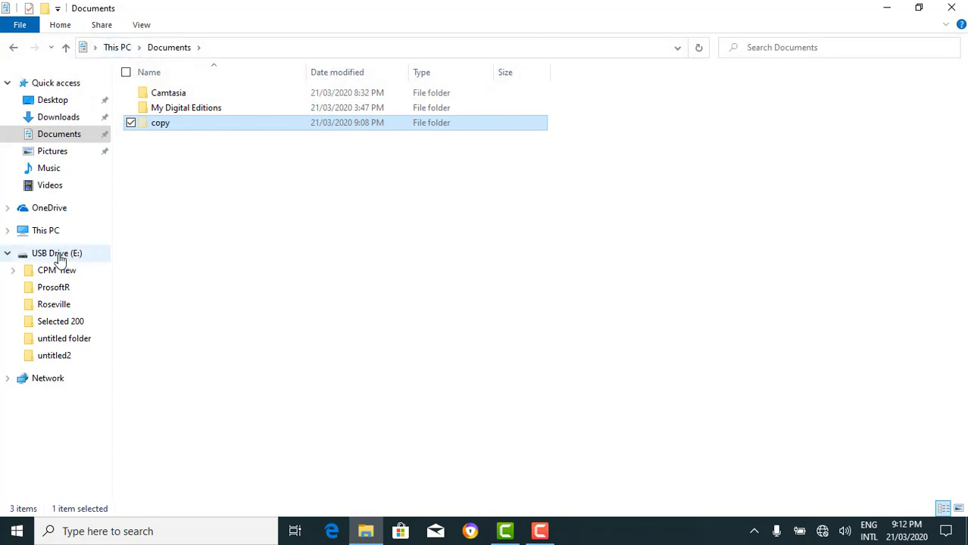
click(9, 254)
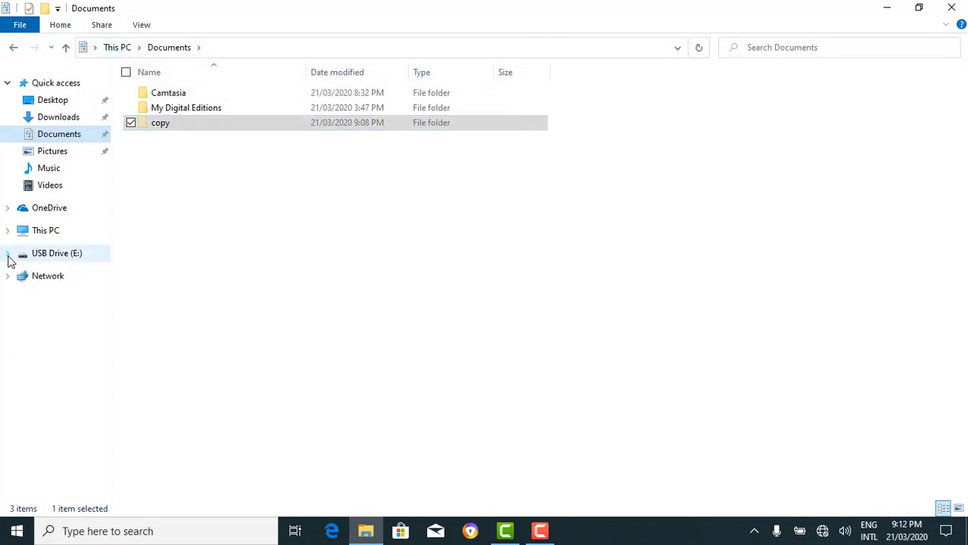
click(47, 254)
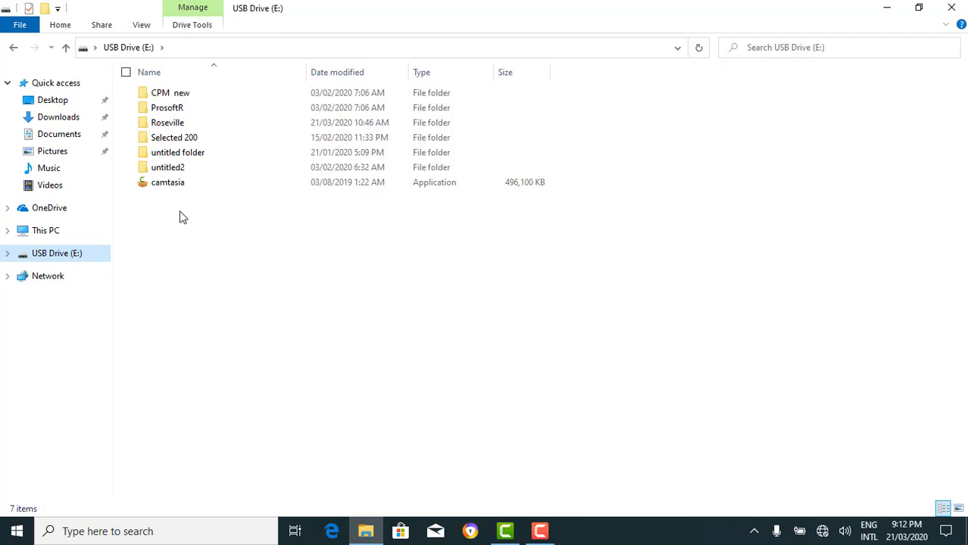
click(60, 25)
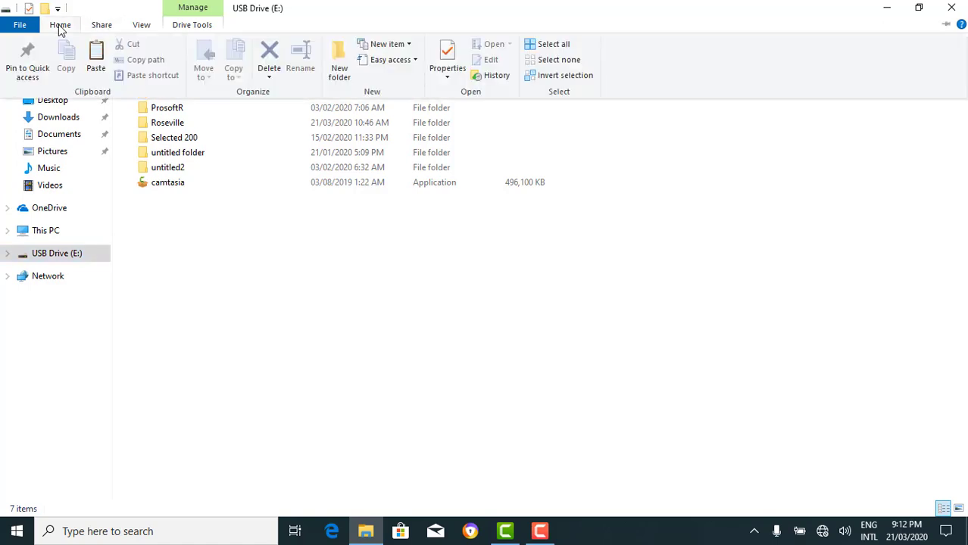
click(96, 57)
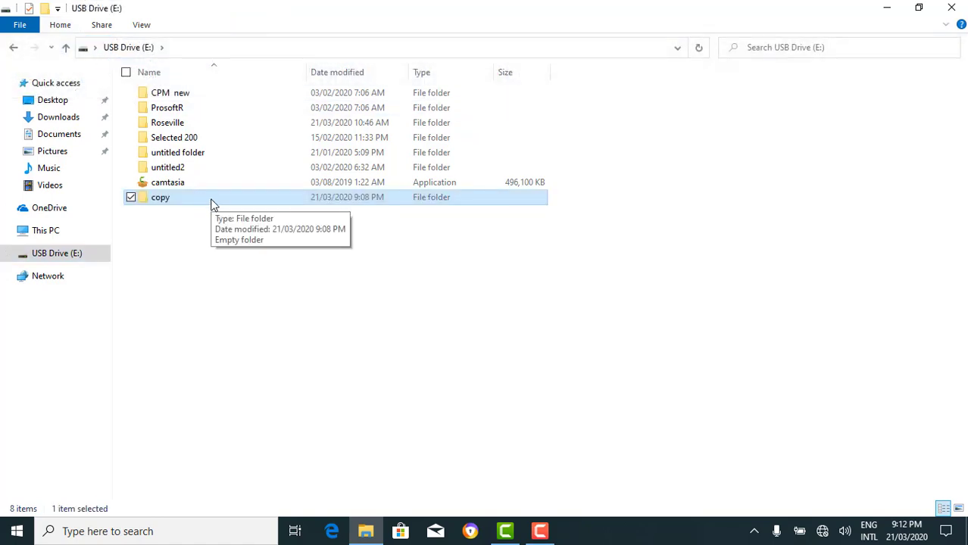
Step: Permanently delete the "copy" folder from USB Drive (E:) and go back to the Desktop folder
key(Delete)
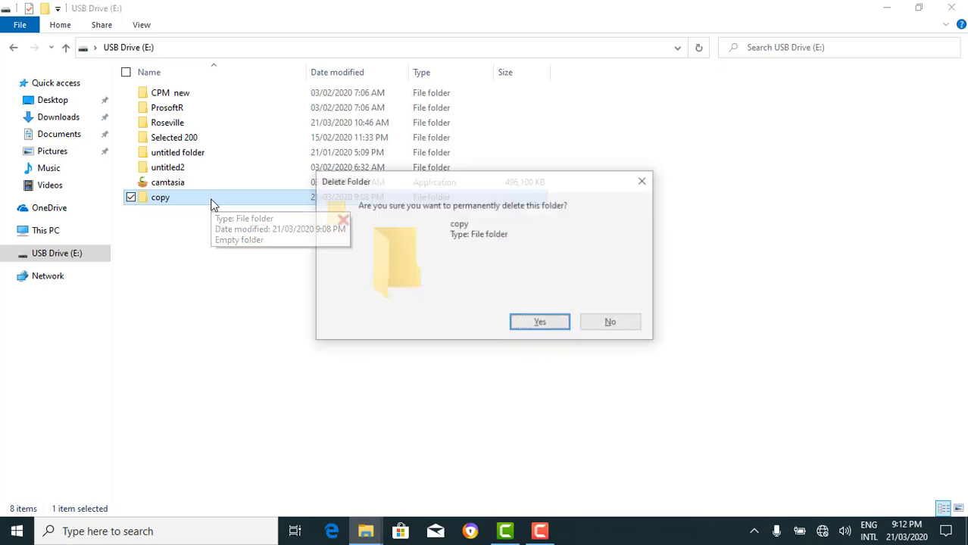
click(540, 327)
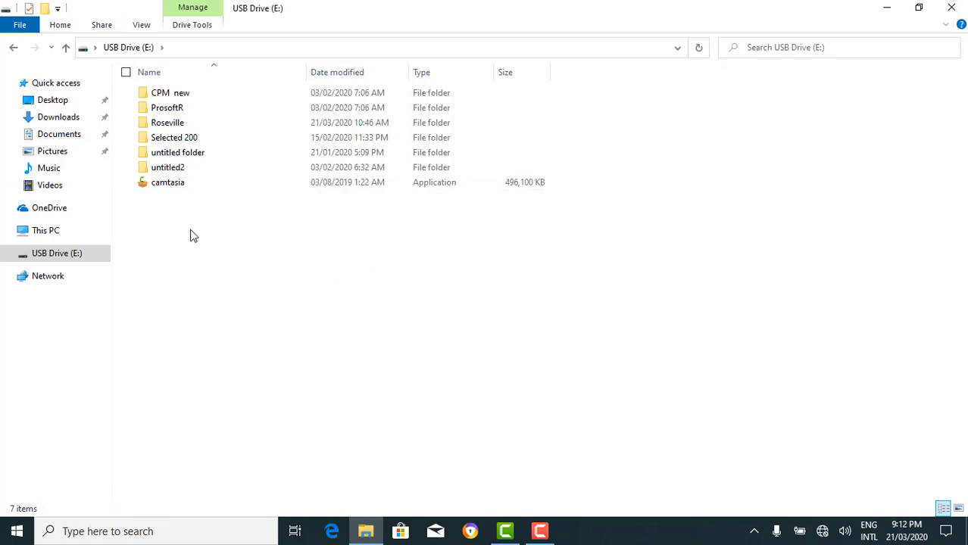
click(13, 47)
click(13, 48)
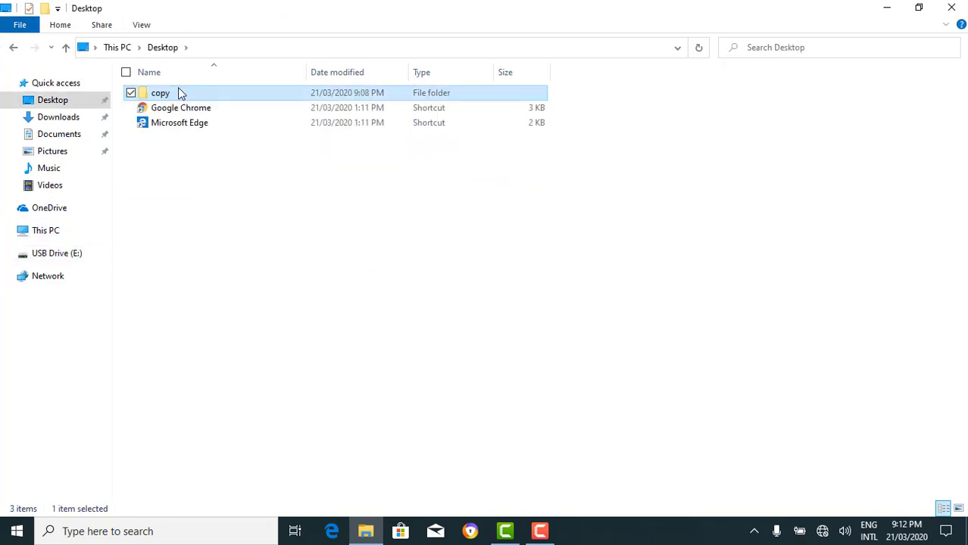
Step: Cut the "copy" folder from Desktop and paste it into USB Drive (E:)
right_click(180, 93)
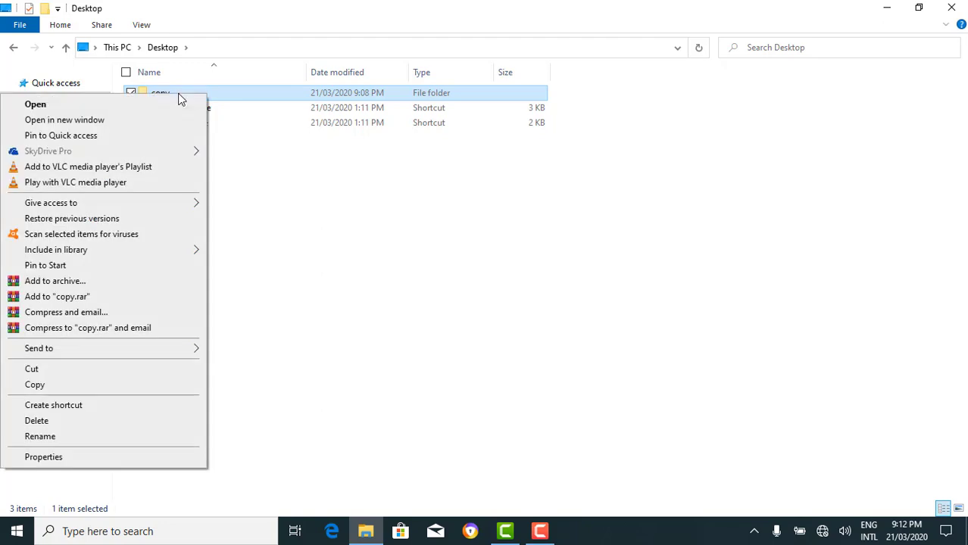
click(102, 365)
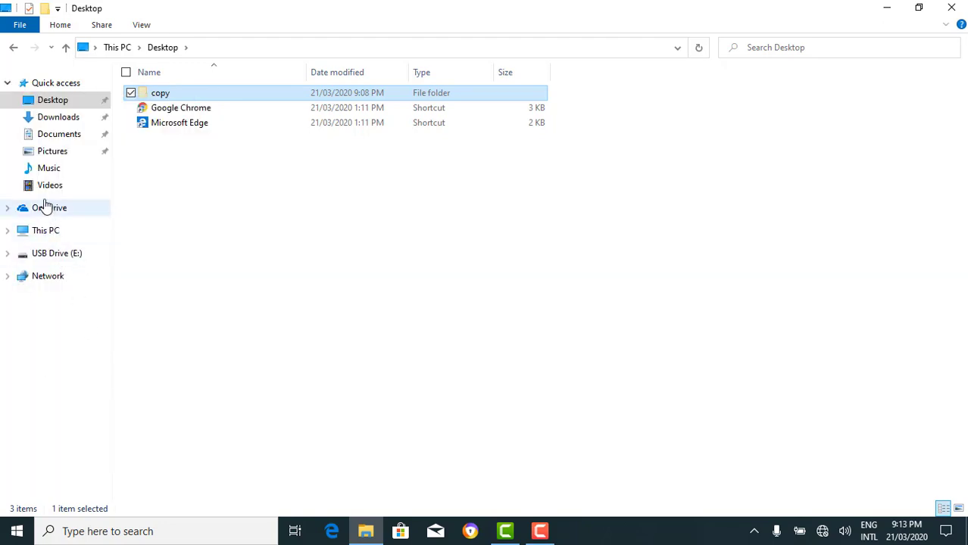
click(44, 254)
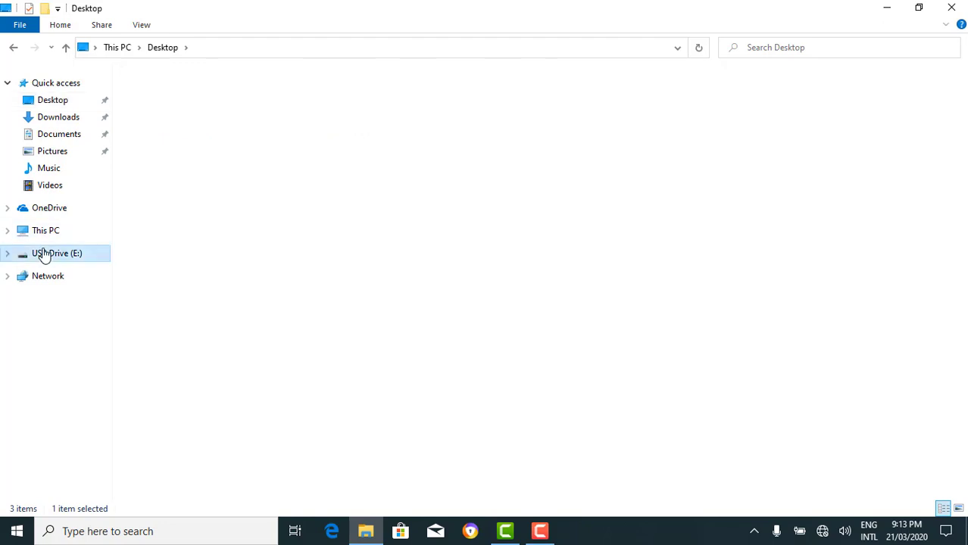
click(243, 238)
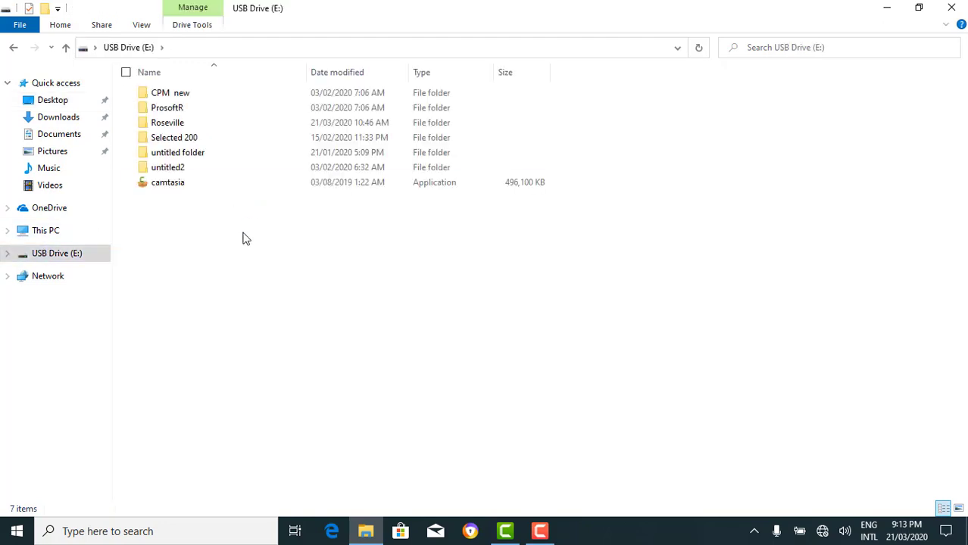
right_click(243, 239)
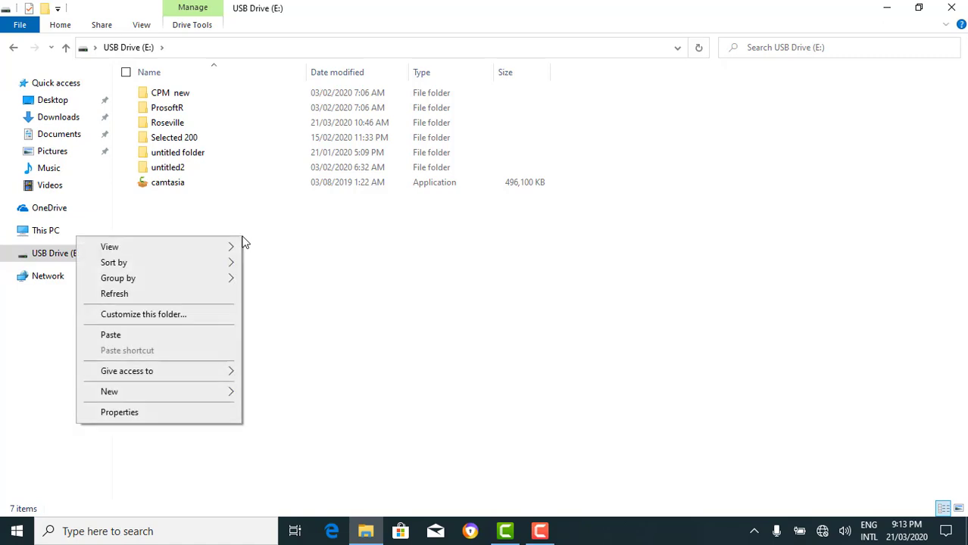
click(178, 336)
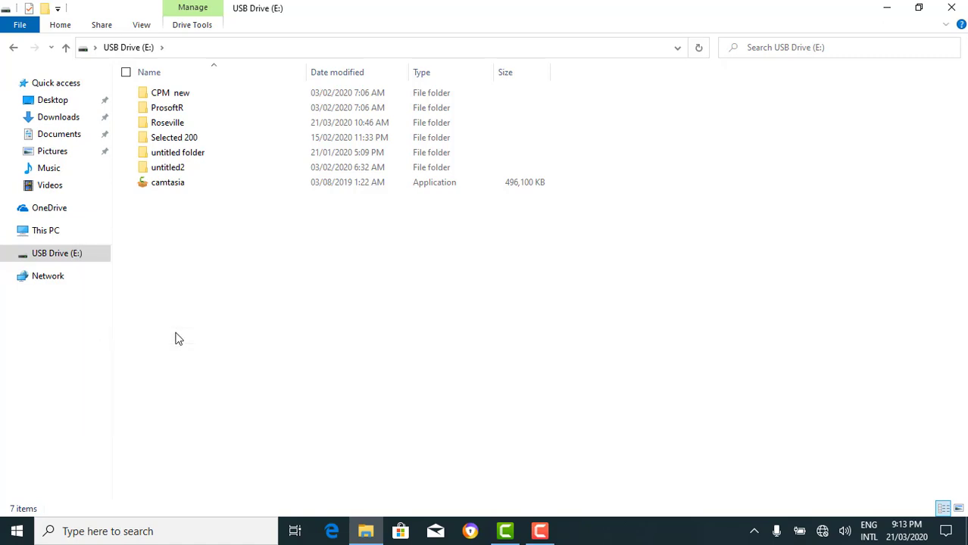
click(282, 224)
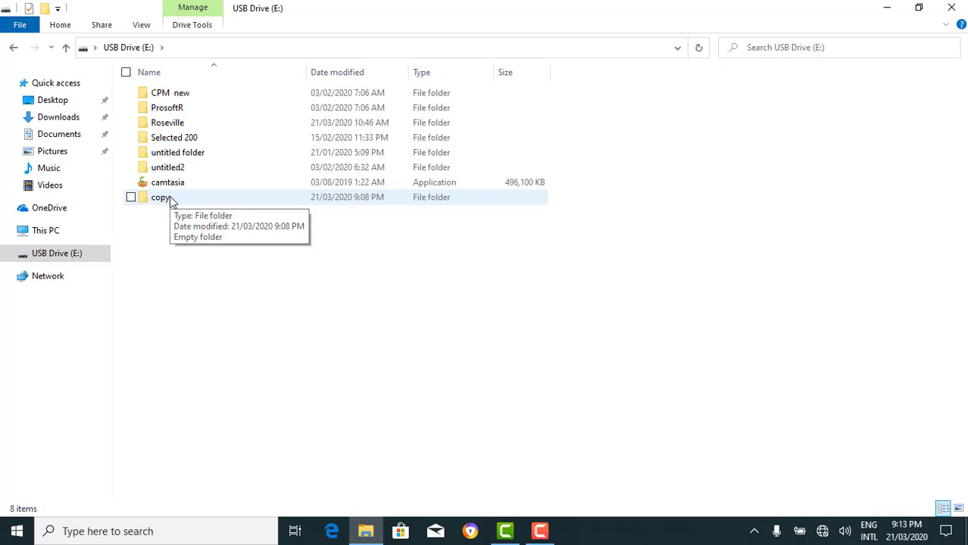
Step: Rename the "copy" folder on USB Drive (E:) as "Renamed copy"
click(130, 199)
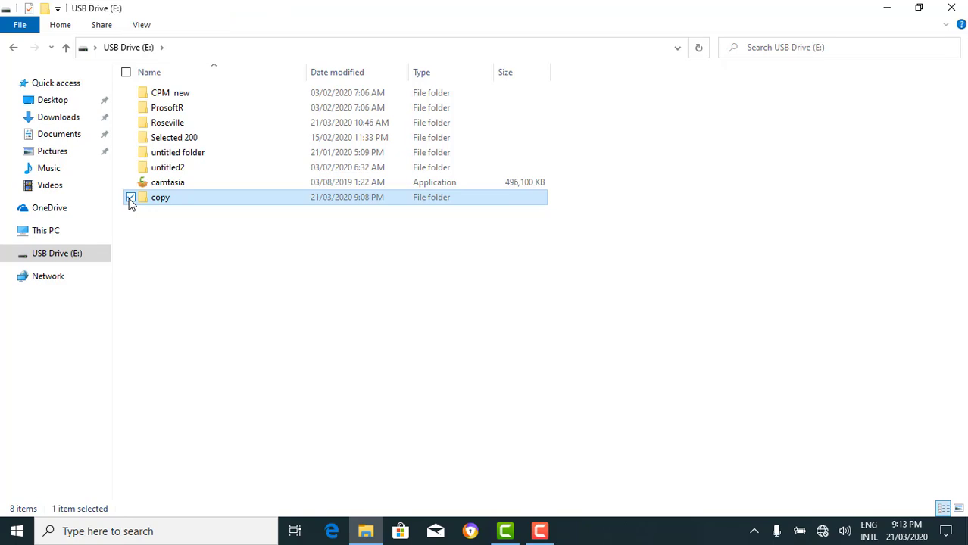
click(59, 27)
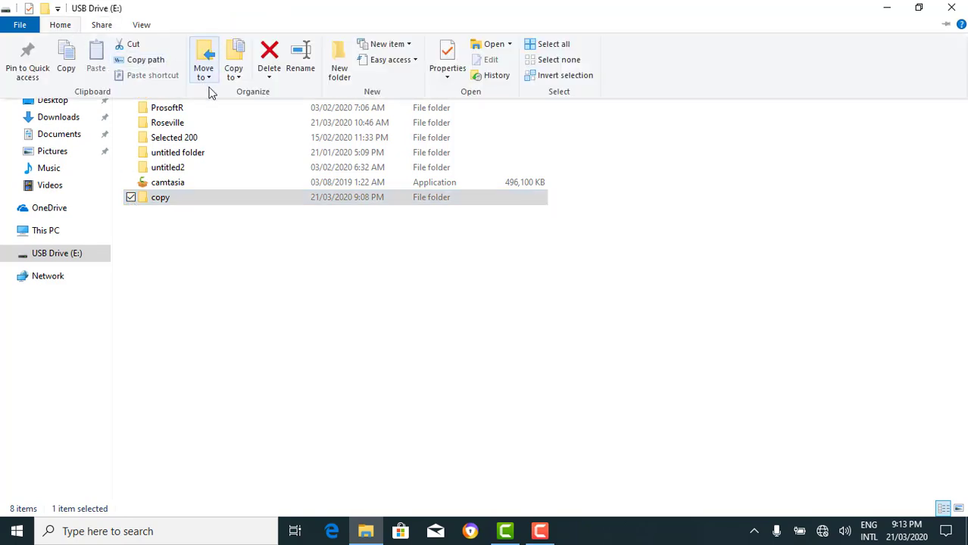
click(304, 72)
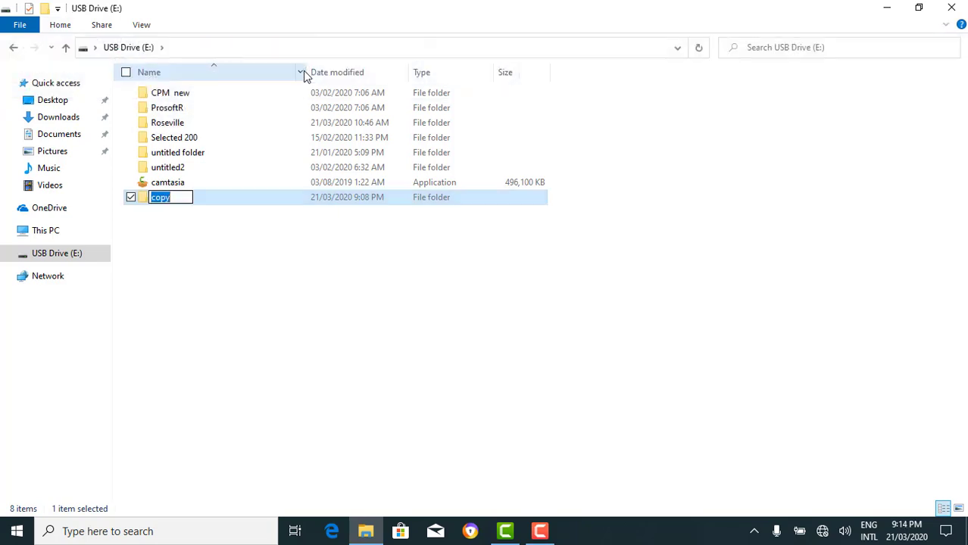
text(Rename)
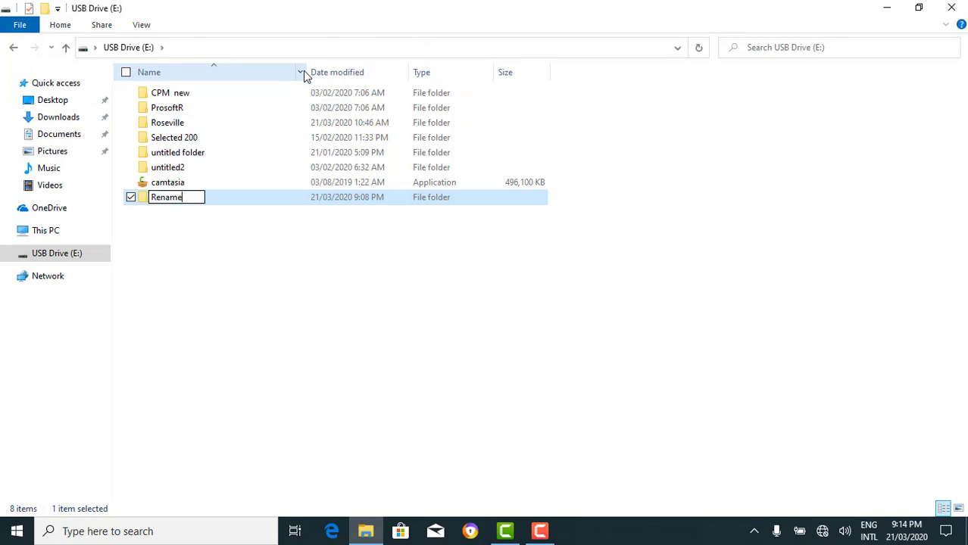
text(d copy)
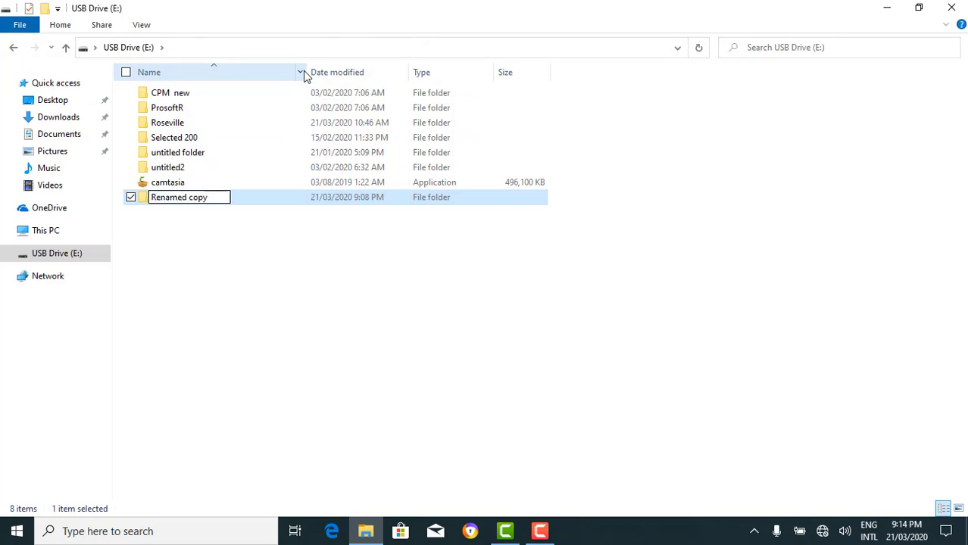
click(292, 234)
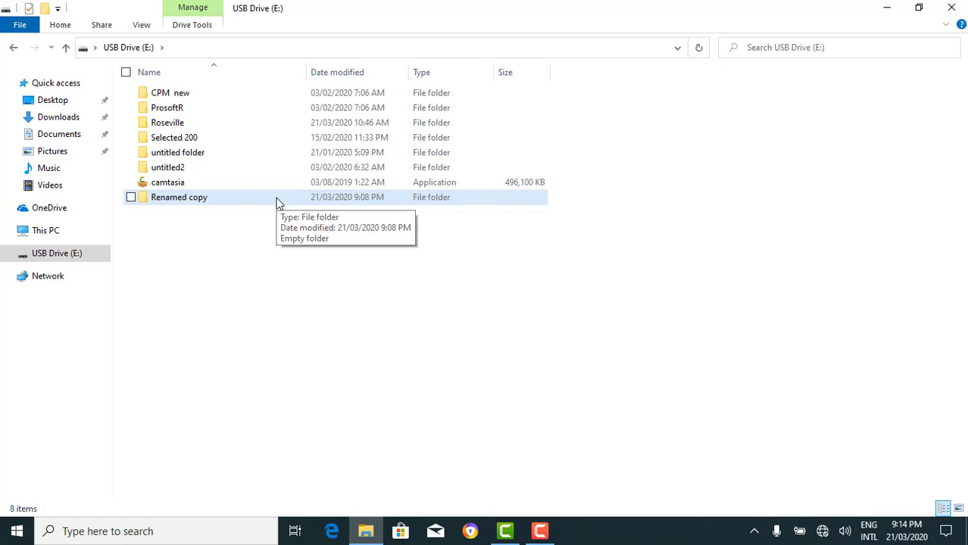
Step: Rename the "Renamed copy" folder on USB Drive (E:) as "Copy"
click(283, 197)
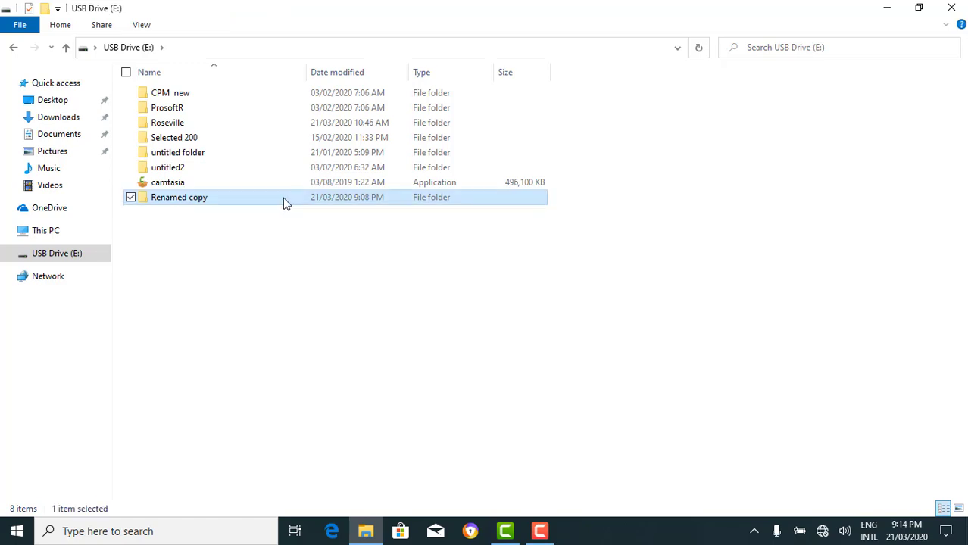
right_click(283, 198)
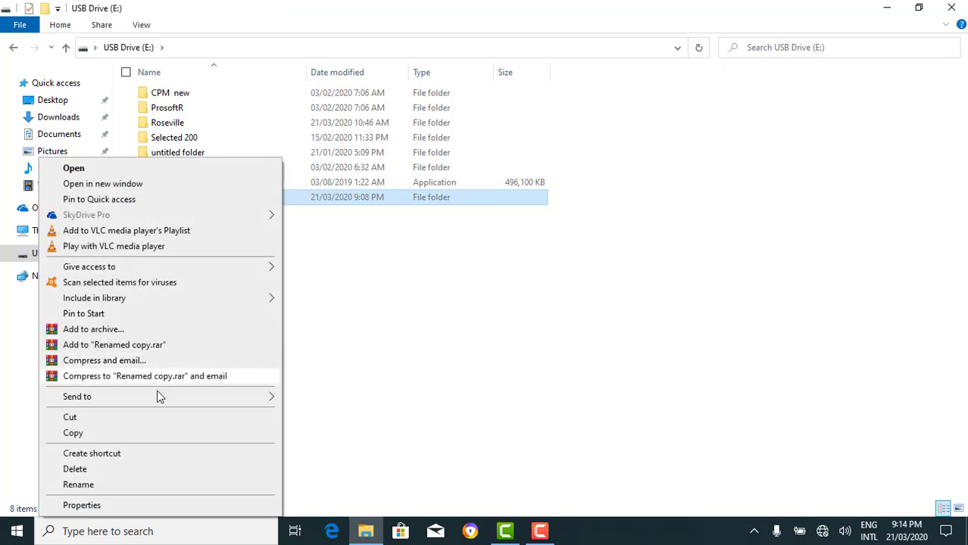
click(79, 485)
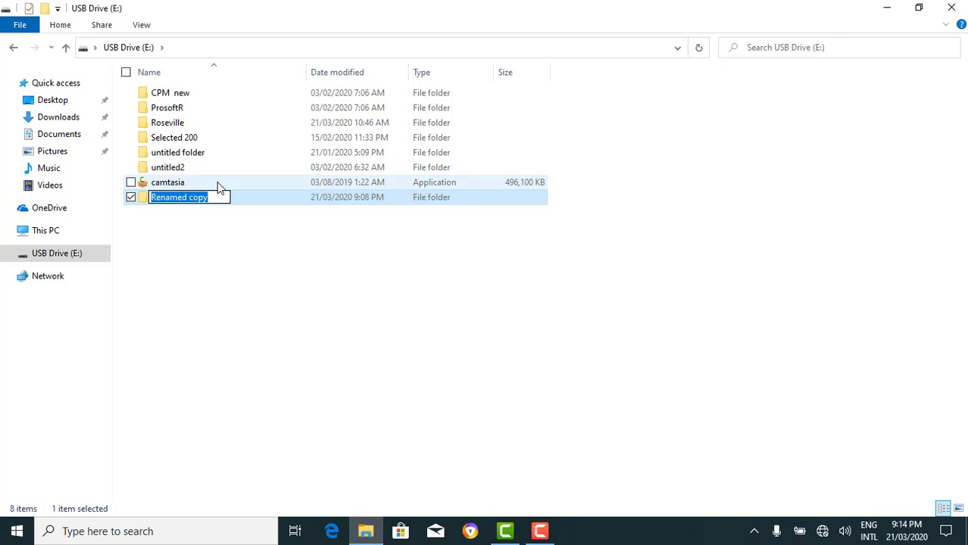
text(Copy)
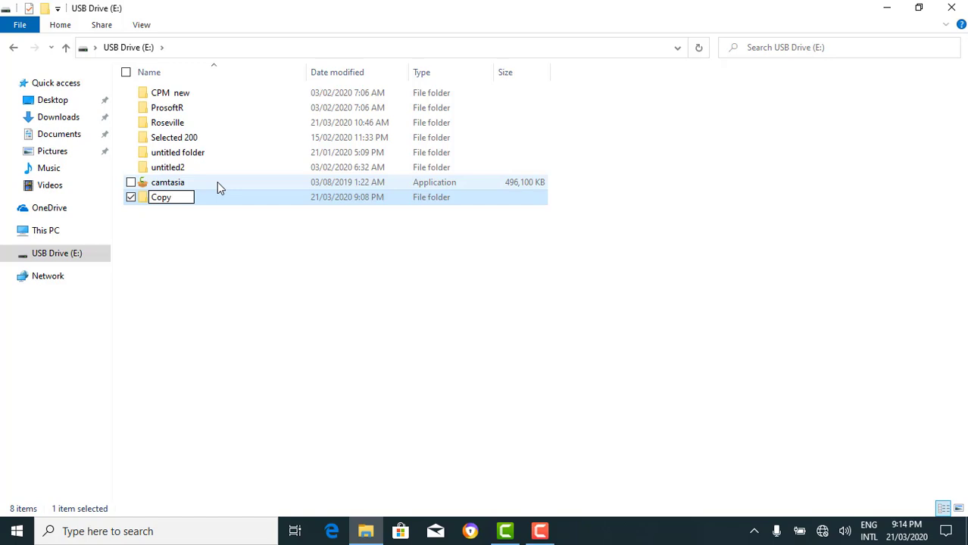
key(Return)
click(213, 201)
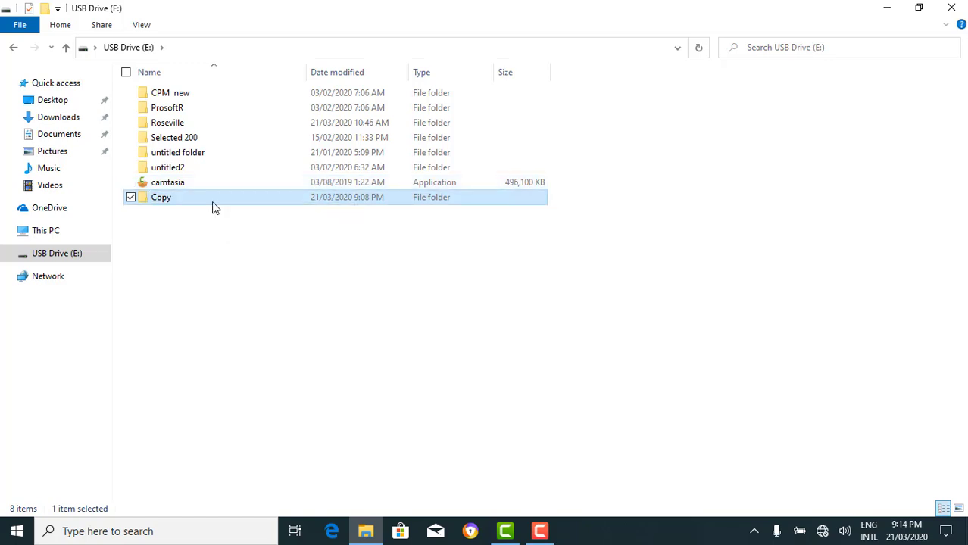
click(209, 232)
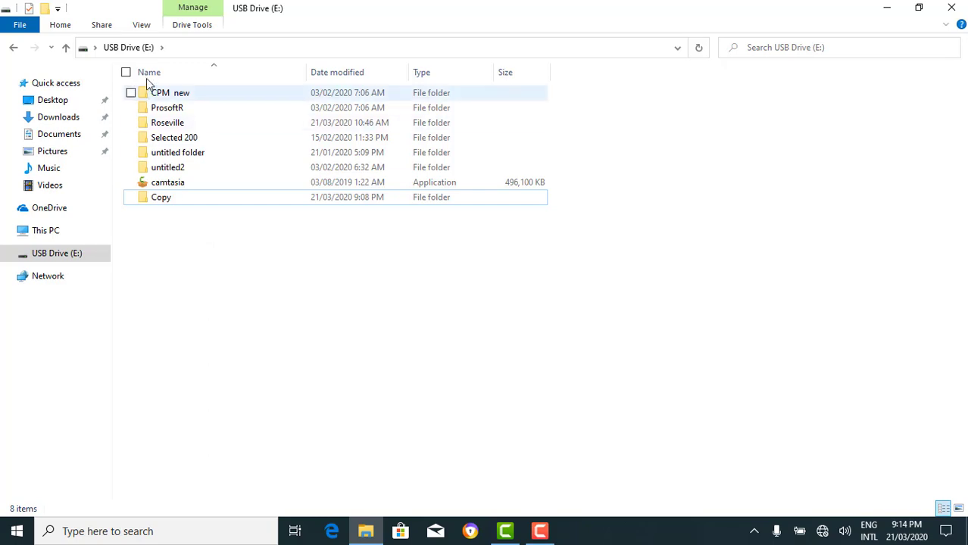
Step: Permanently delete the "Copy" folder from USB Drive (E:) and close the File Explorer window
click(234, 203)
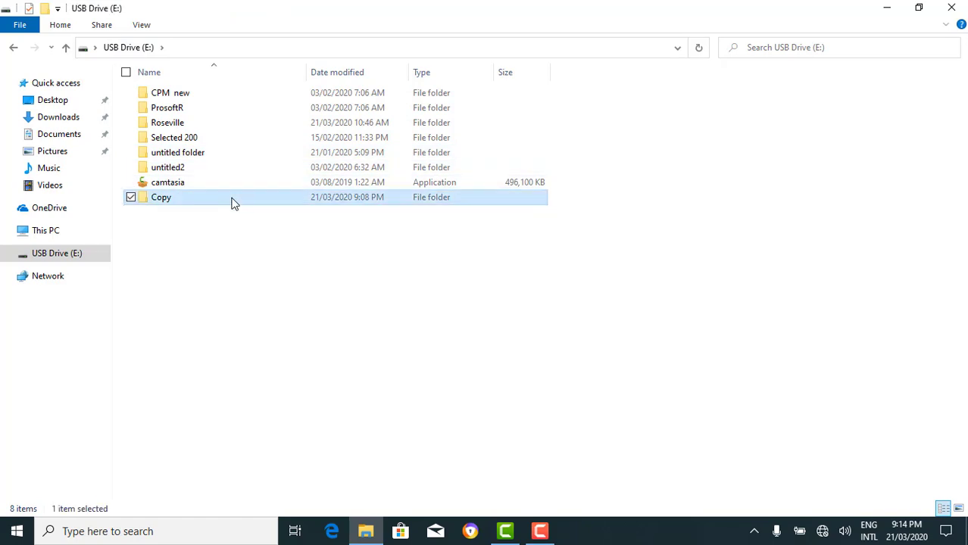
key(Delete)
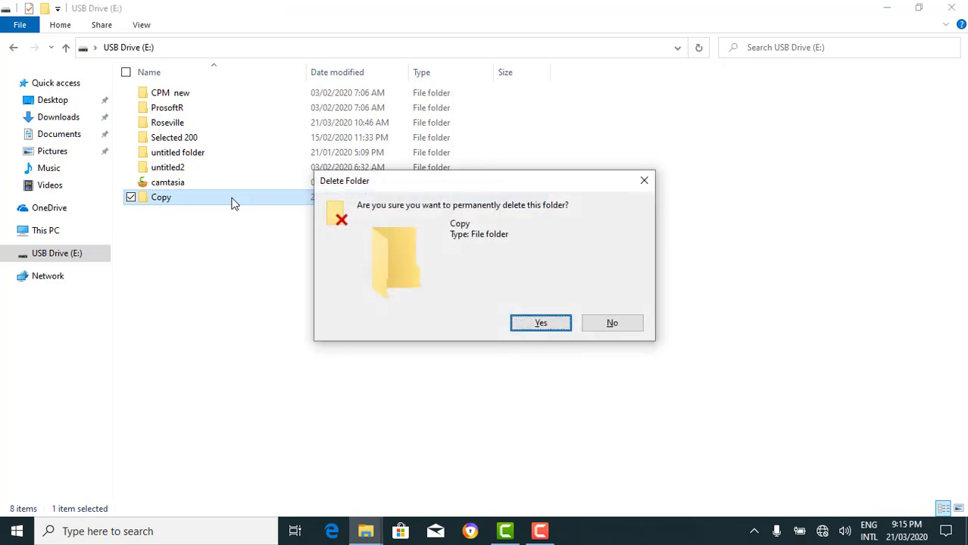
click(540, 323)
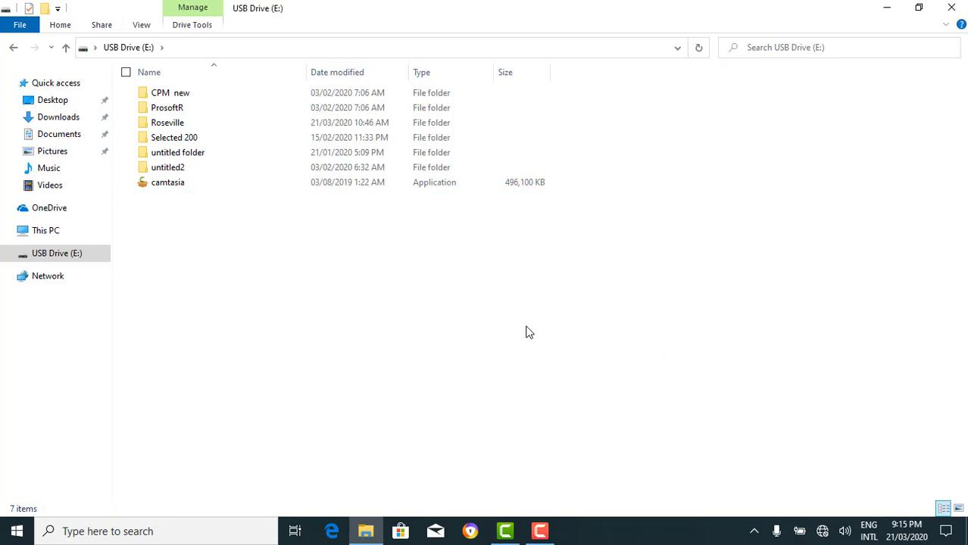
click(952, 11)
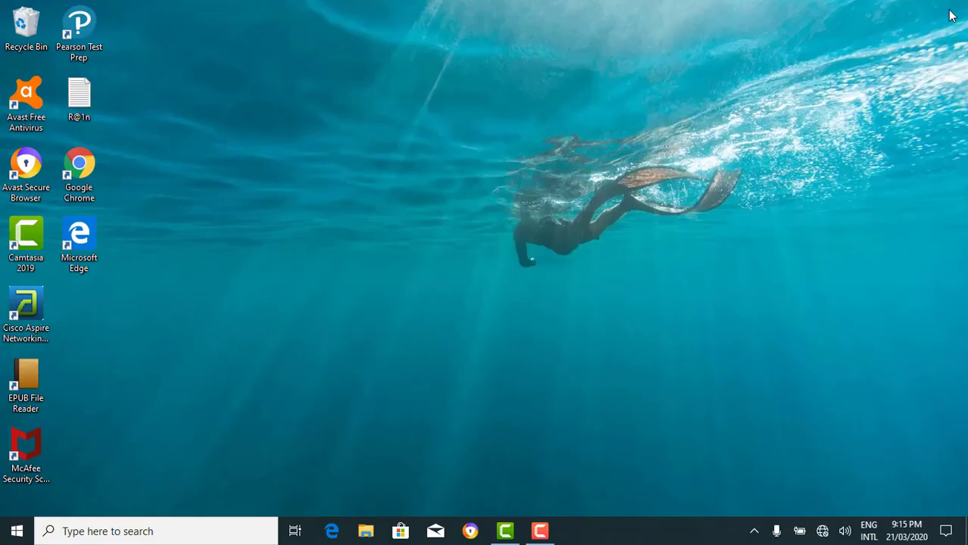